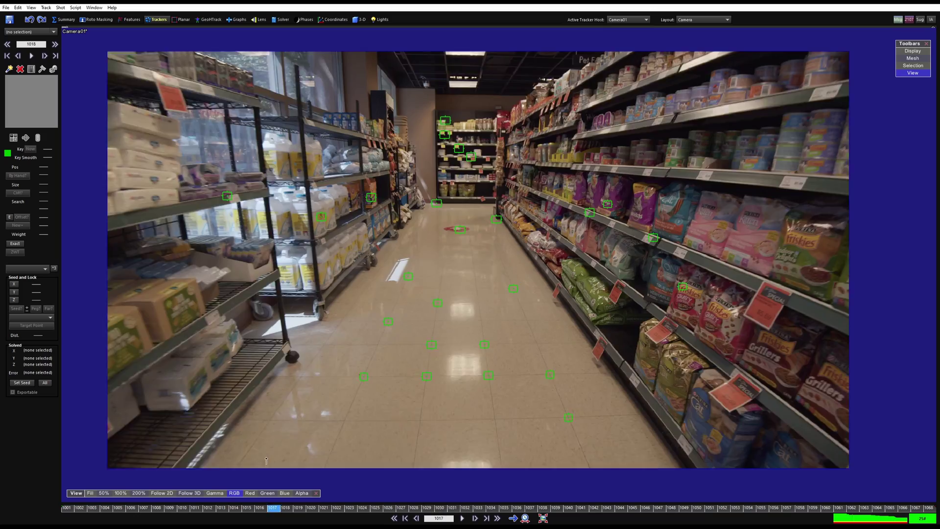
Scrub the opening frames and examine the trackers on the floor tiles, the shelving and the back wall
left_click_drag(267, 461, 186, 465)
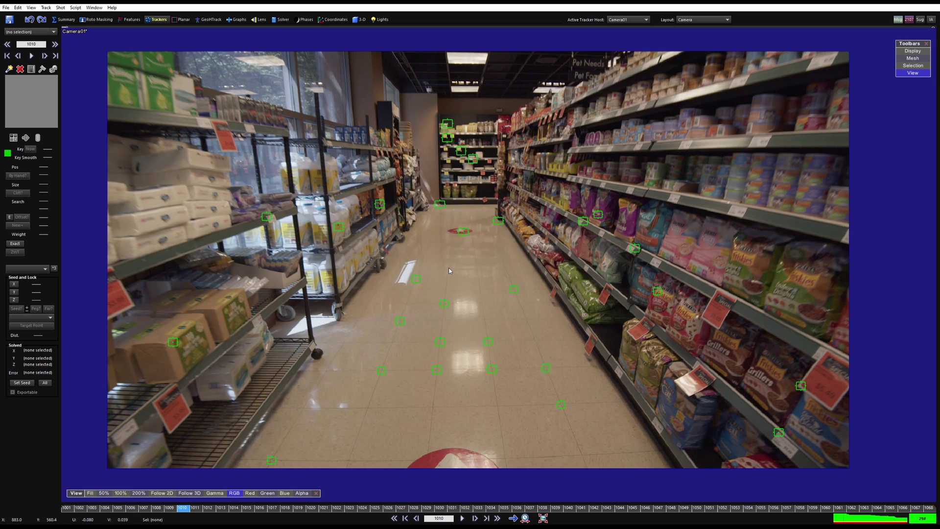
scroll(401, 365, "up", 3)
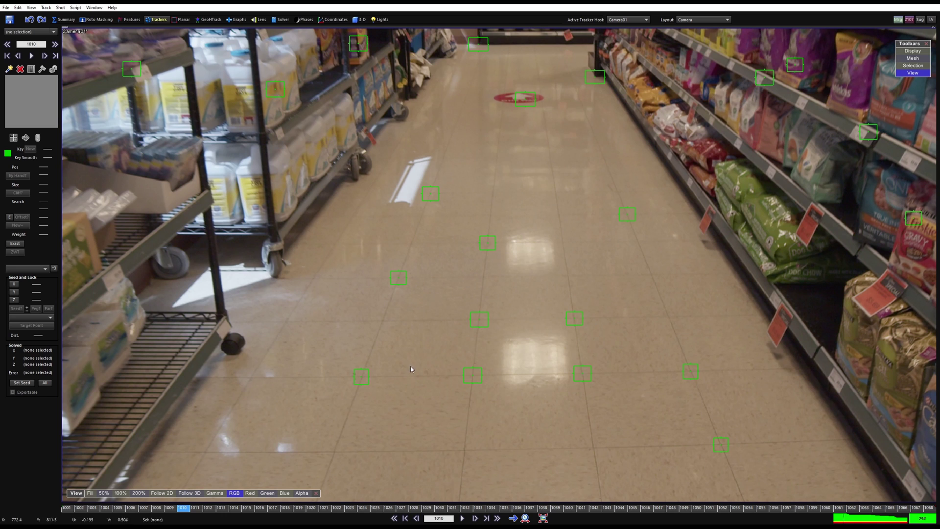
scroll(411, 369, "down", 2)
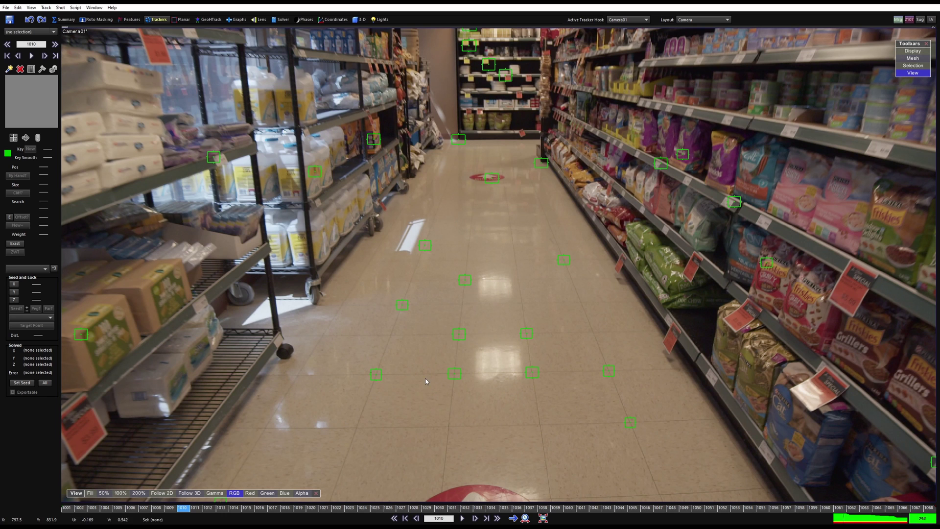
scroll(288, 309, "up", 5)
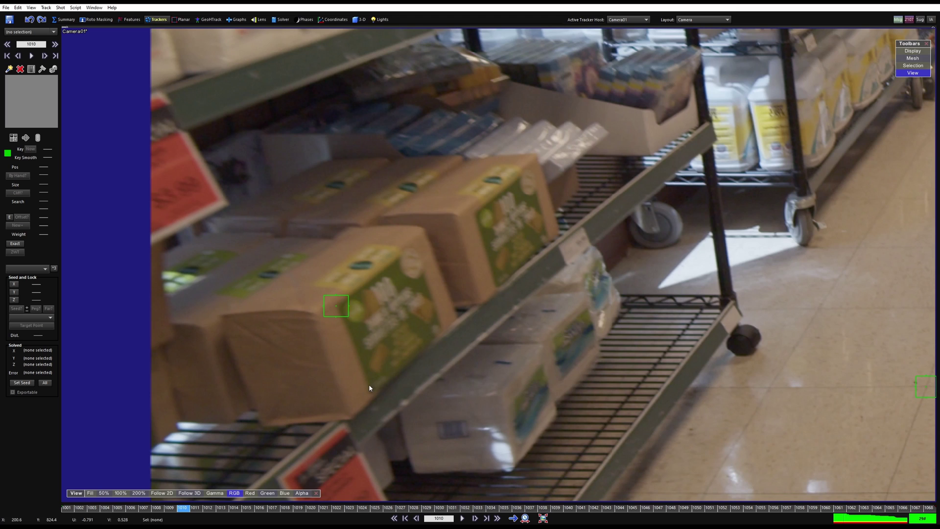
scroll(362, 378, "down", 5)
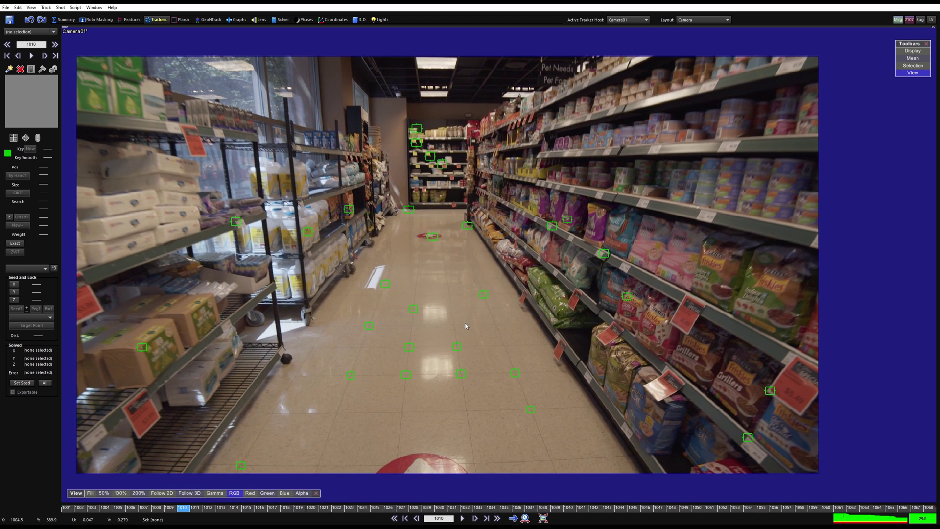
middle_click_drag(450, 289, 490, 288)
scroll(492, 286, "up", 1)
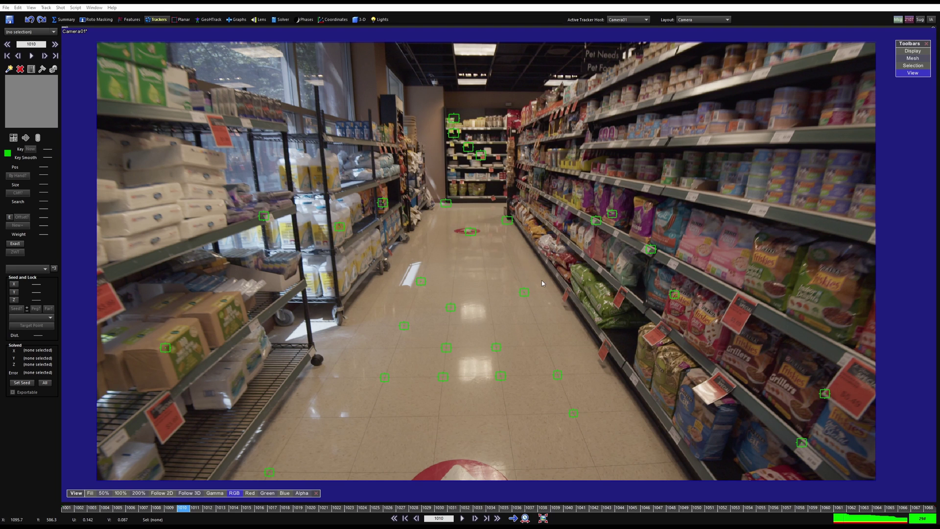
left_click_drag(239, 508, 158, 504)
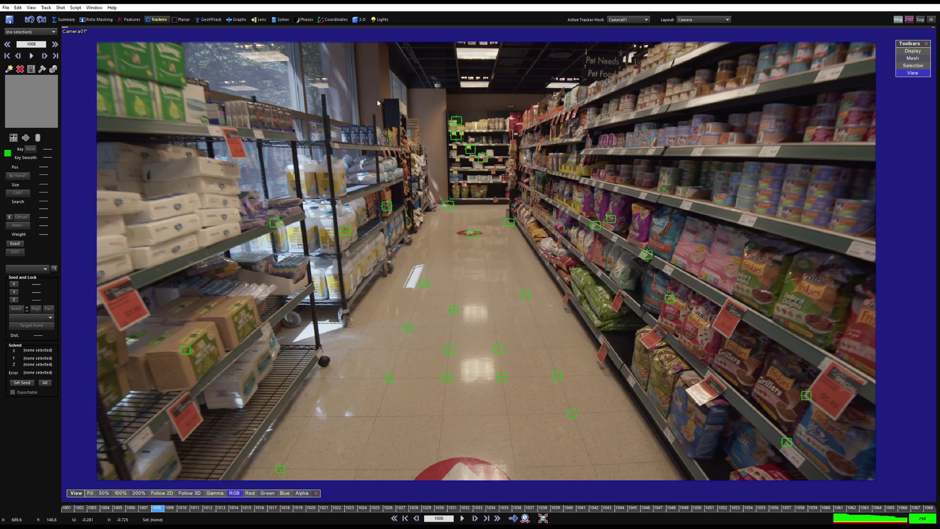
scroll(378, 103, "up", 6)
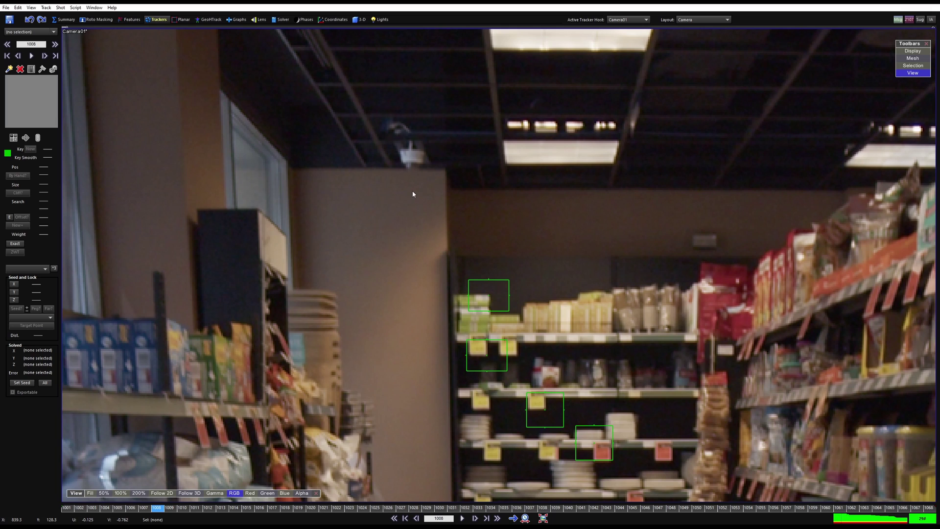
scroll(413, 193, "down", 10)
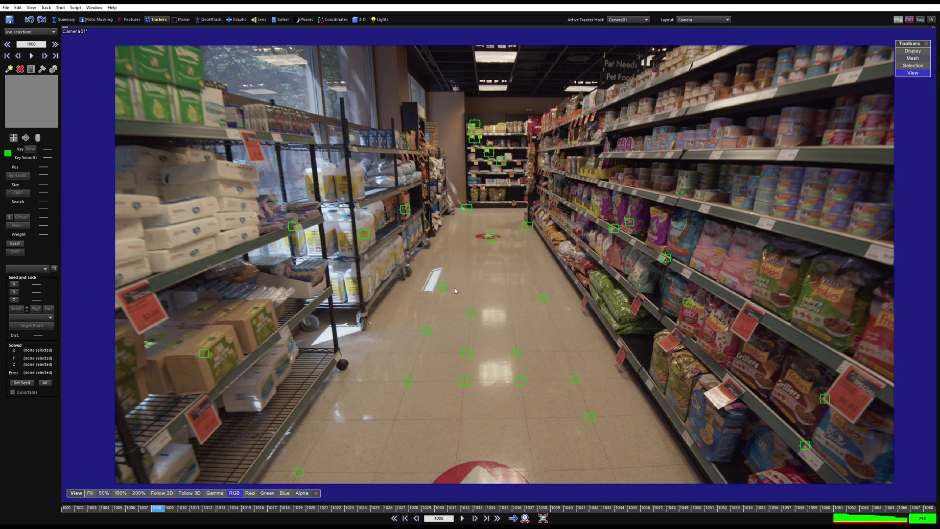
middle_click_drag(467, 306, 451, 303)
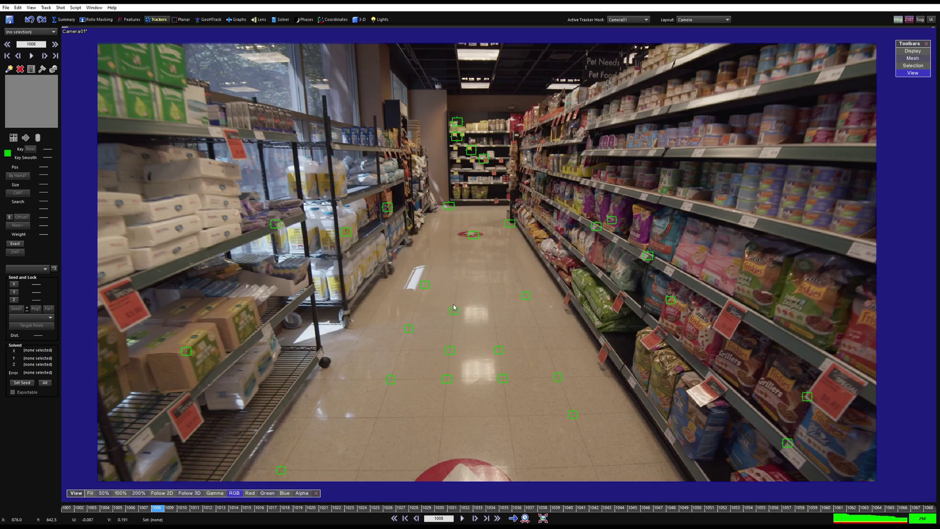
Scrub through the shot, return to frame 1001, and examine the trackers along the floor tile seams
left_click_drag(165, 509, 236, 514)
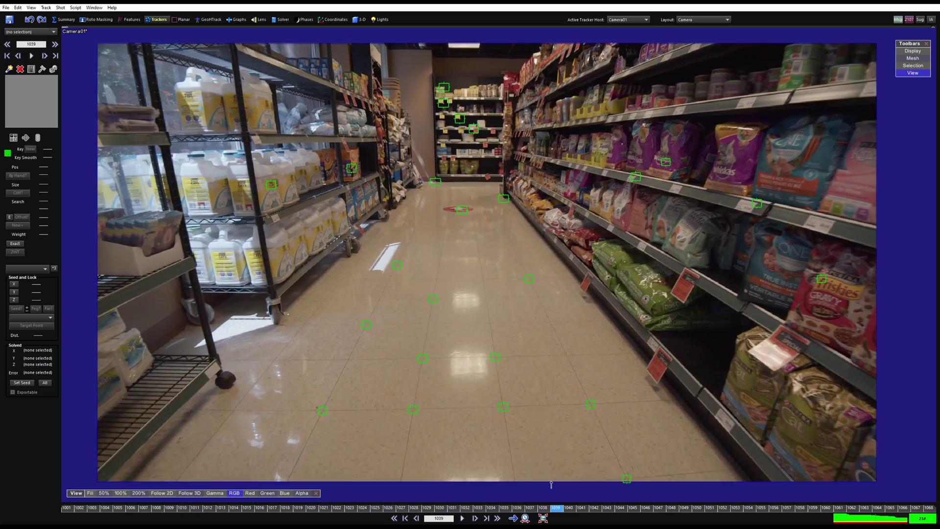
left_click_drag(551, 485, 395, 488)
key("shift+a")
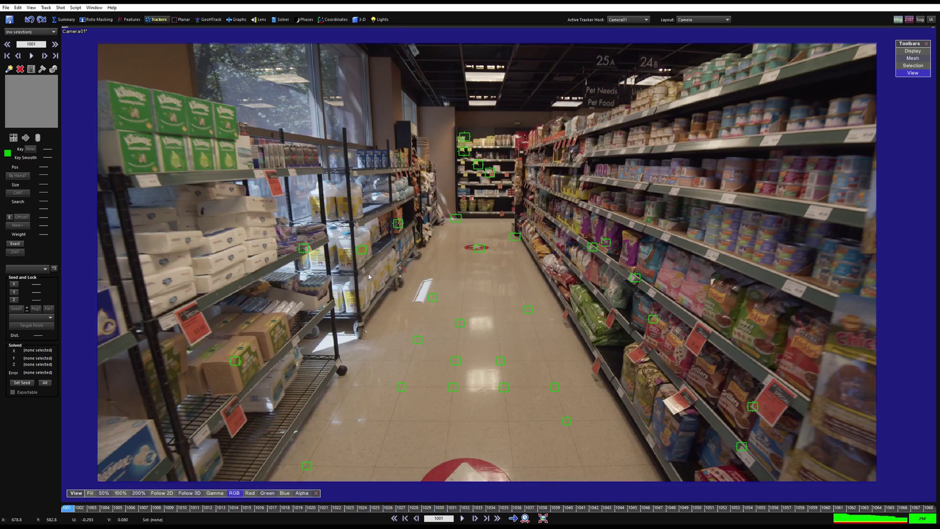
scroll(474, 369, "up", 3)
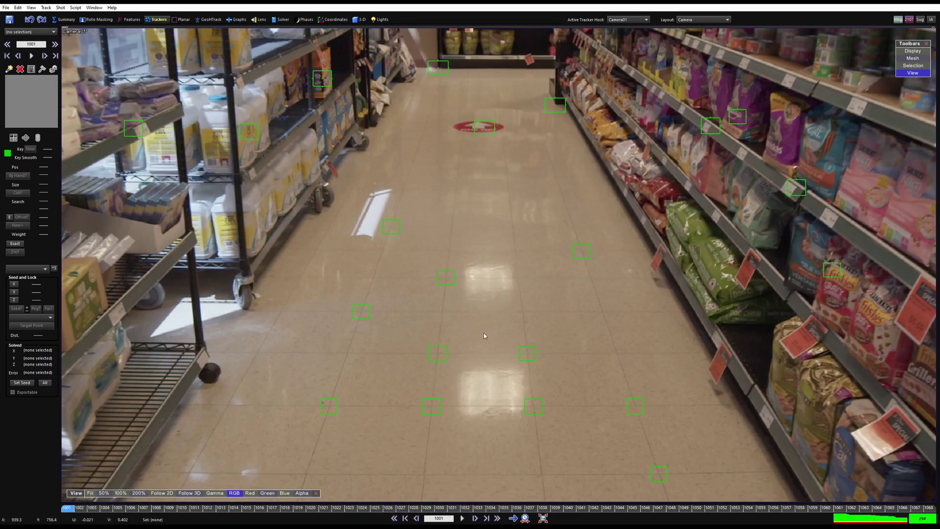
scroll(445, 282, "down", 5)
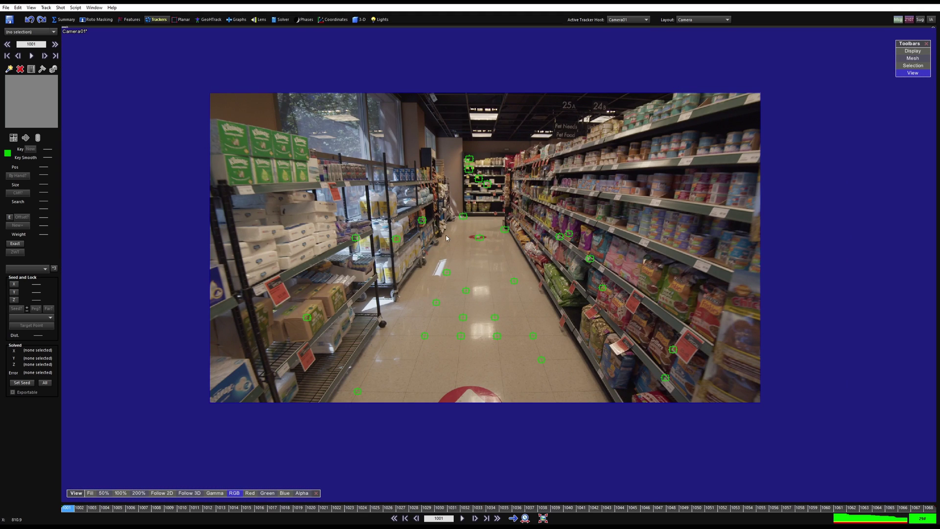
scroll(482, 332, "up", 5)
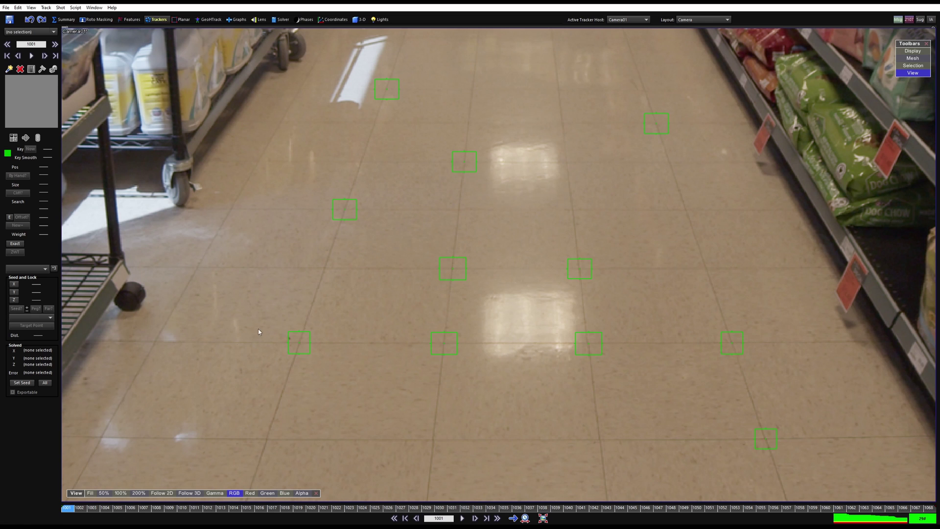
scroll(386, 342, "down", 5)
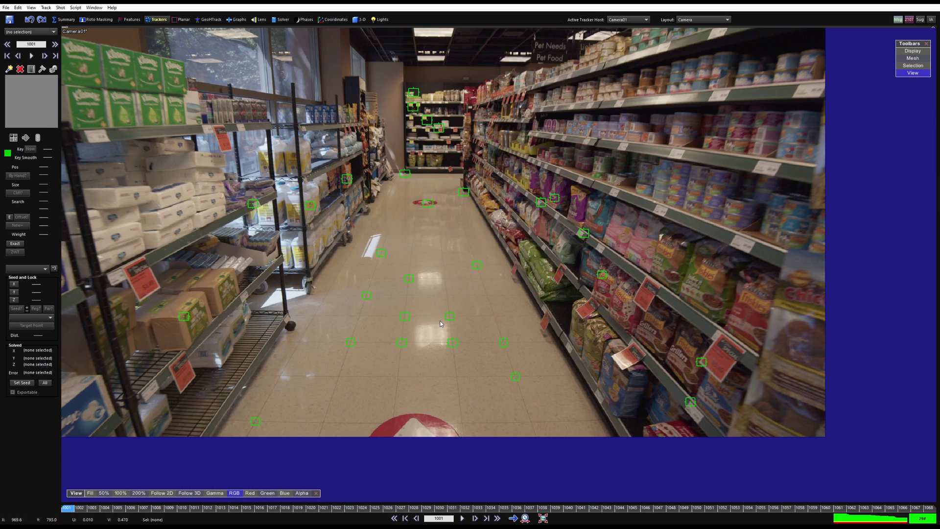
Switch to the Quad layout and create a square Plane mesh about 198 units wide around the origin in the Top view
key("7")
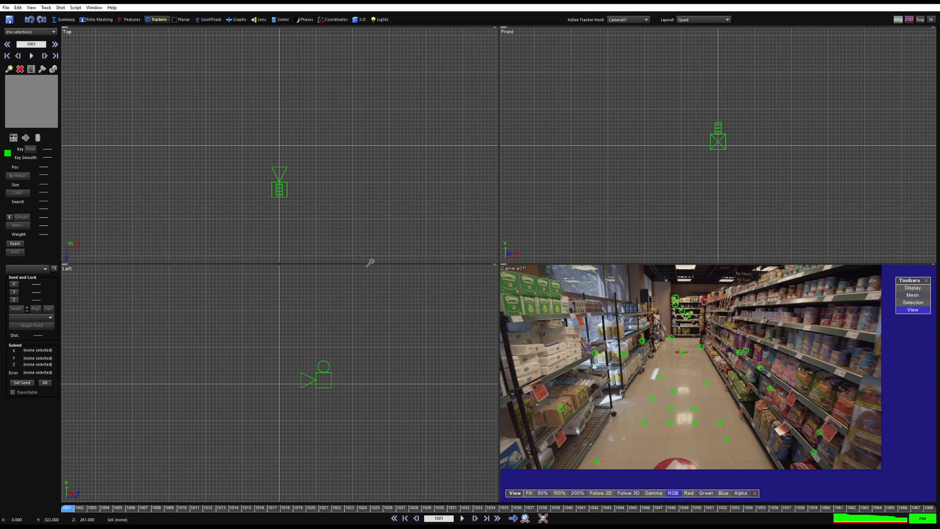
left_click(358, 20)
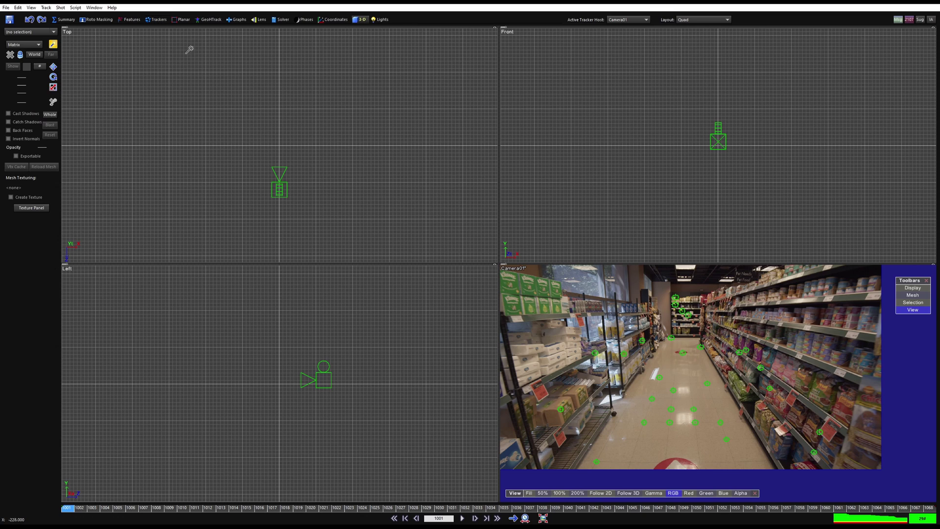
left_click(35, 47)
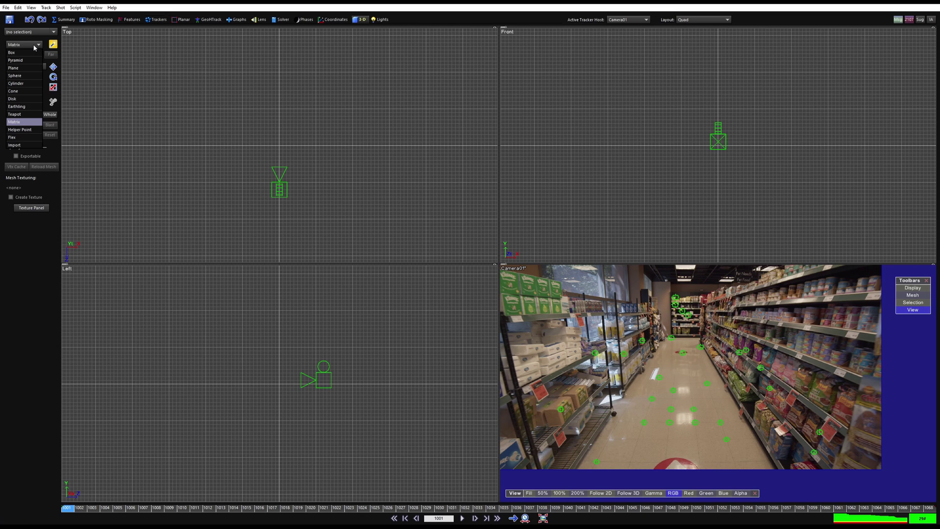
left_click(28, 68)
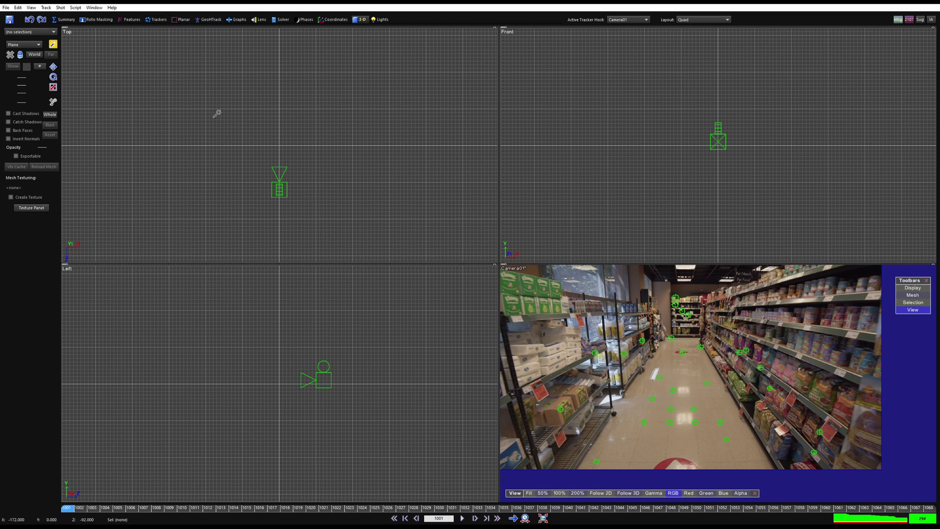
scroll(216, 113, "up", 3)
left_click_drag(215, 85, 361, 231)
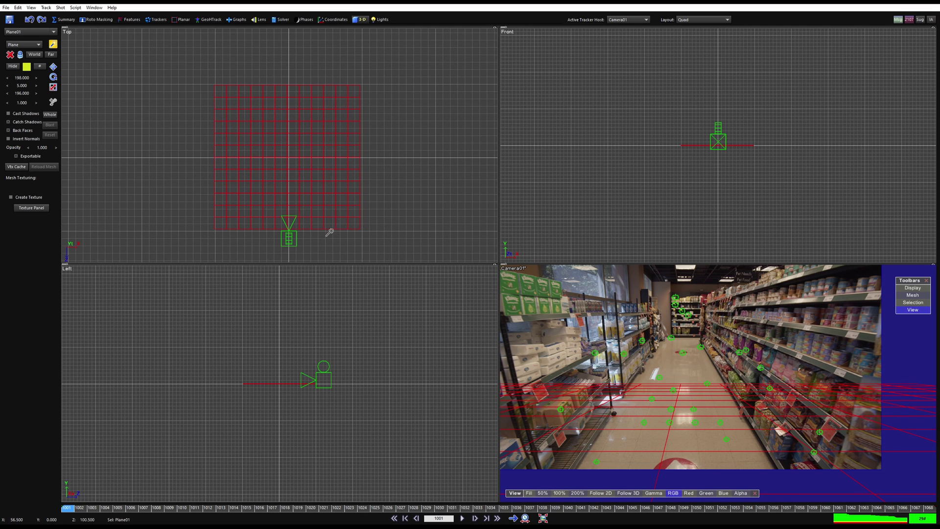
Set the plane's scale to 100 in both X and Z
left_click(52, 88)
double_click(23, 78)
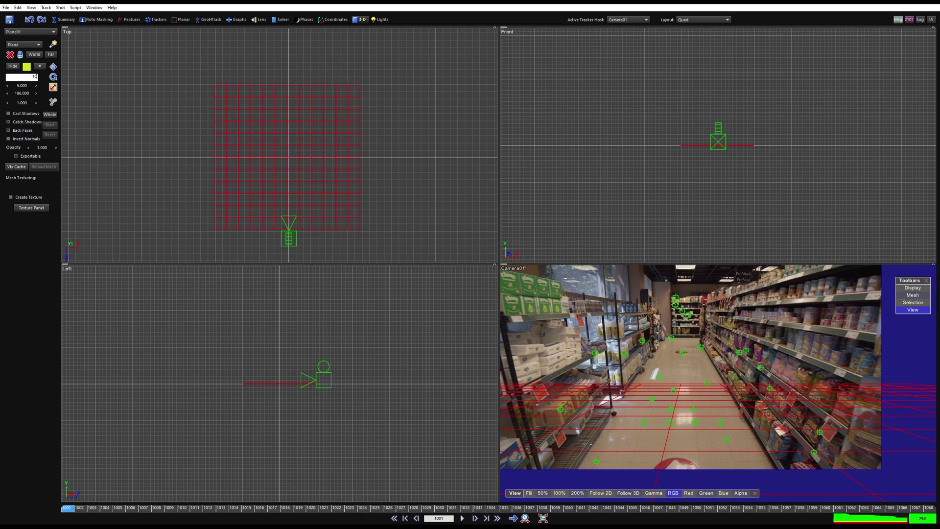
key("Tab")
key("Tab")
type("10")
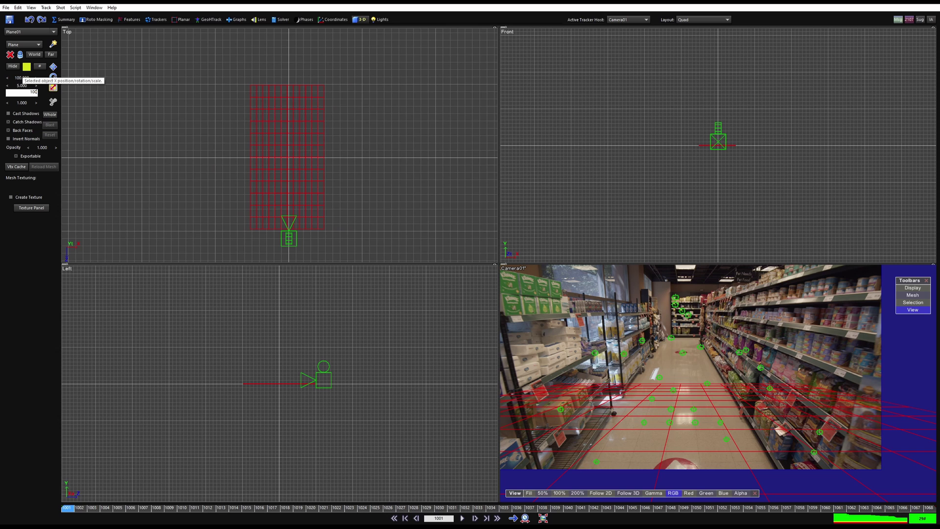
key("Return")
scroll(321, 171, "up", 3)
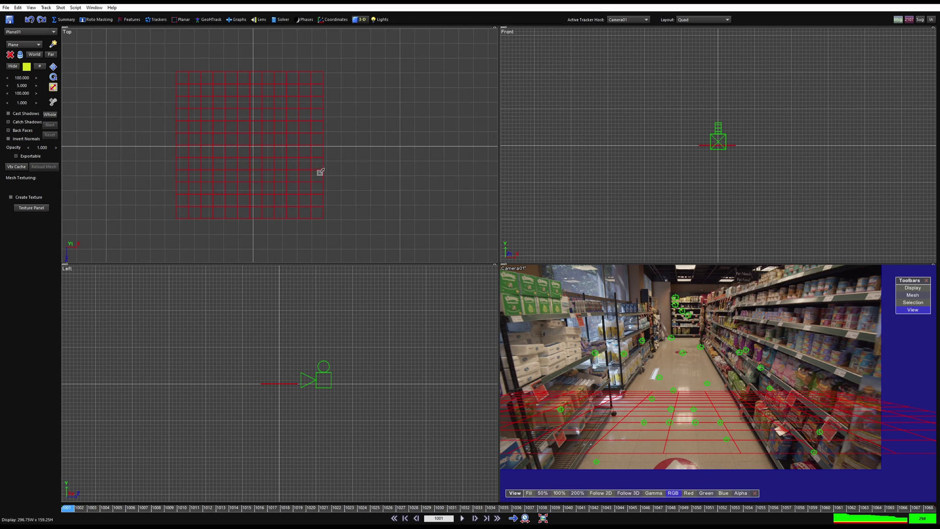
Increase the plane's segment count to 30 by 30 for a denser grid
scroll(642, 351, "up", 5)
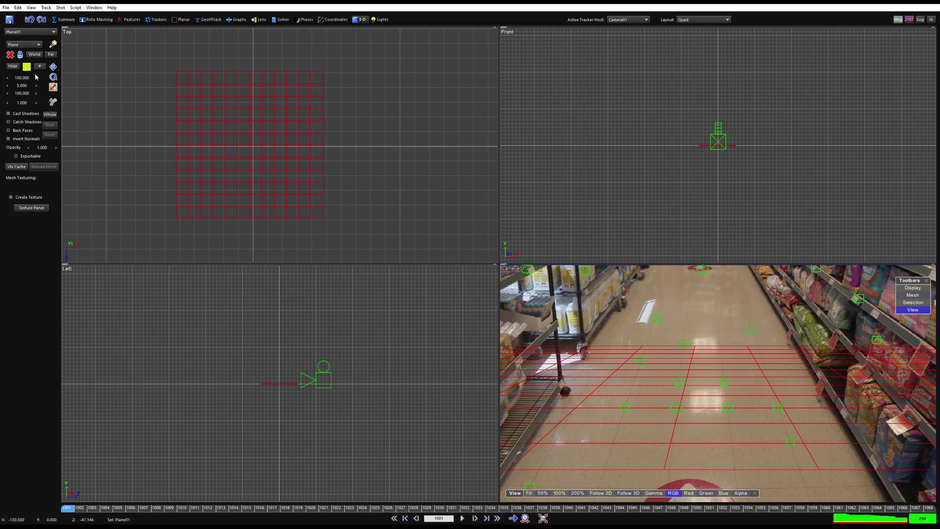
left_click(39, 68)
double_click(23, 78)
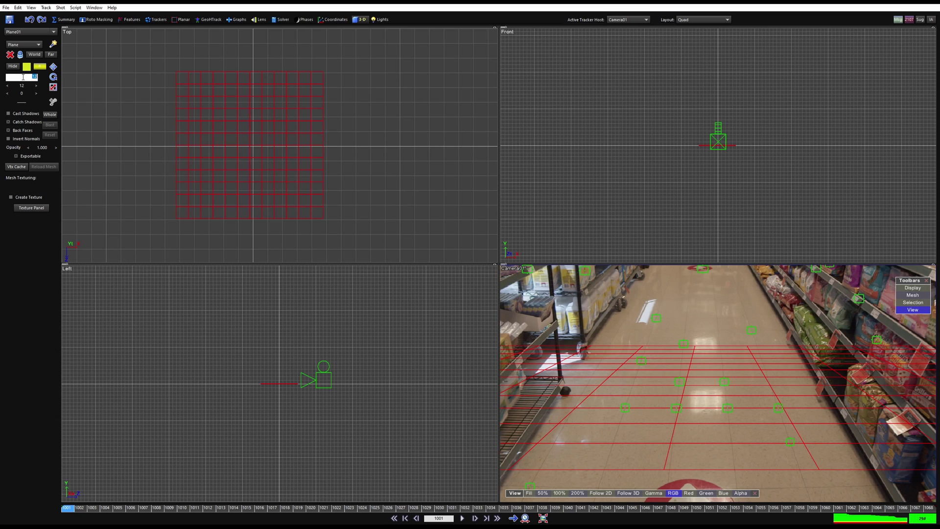
key("Return")
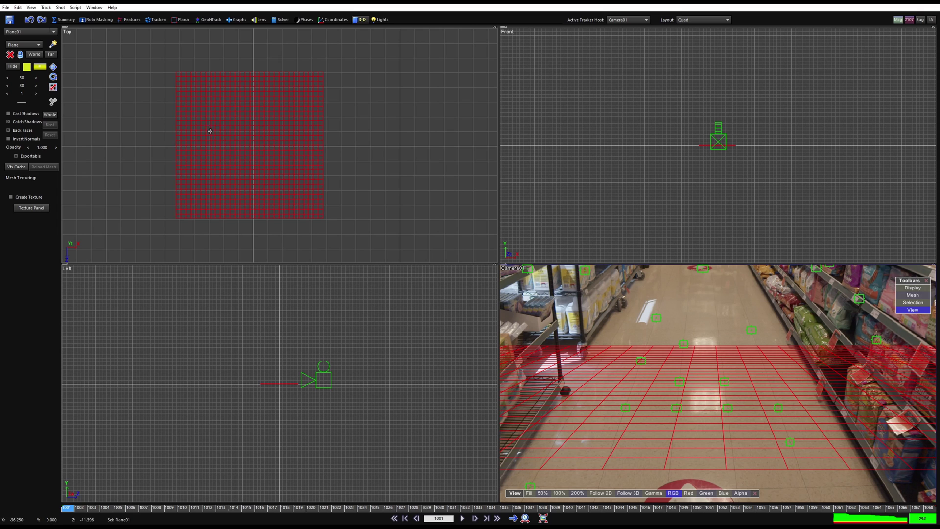
Enable Whole path editing so that transforms act on the entire camera path instead of the plane
left_click(54, 67)
scroll(683, 360, "down", 2)
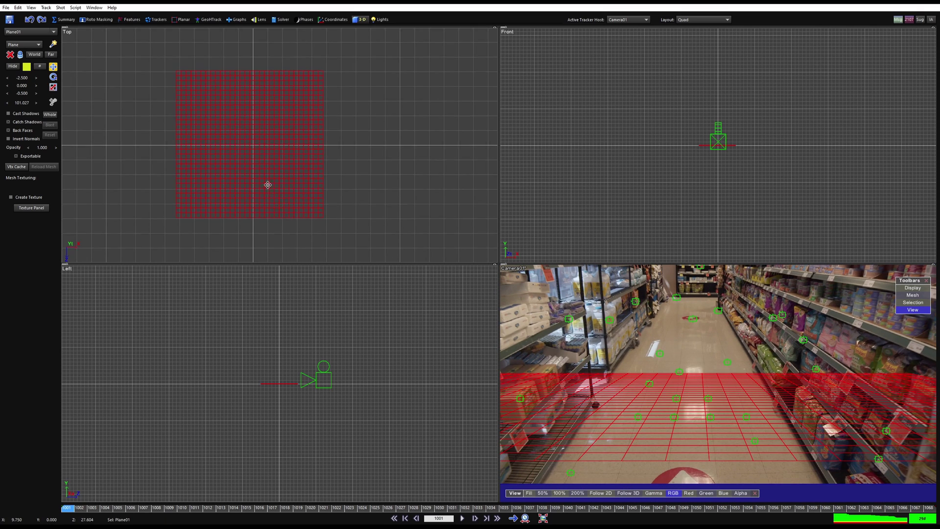
middle_click_drag(267, 186, 276, 132)
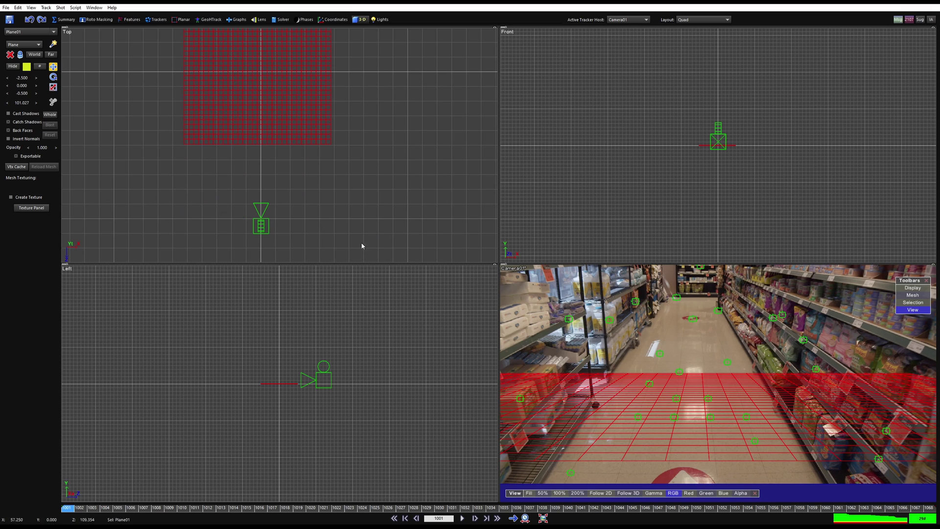
scroll(638, 371, "down", 2)
scroll(639, 371, "down", 3)
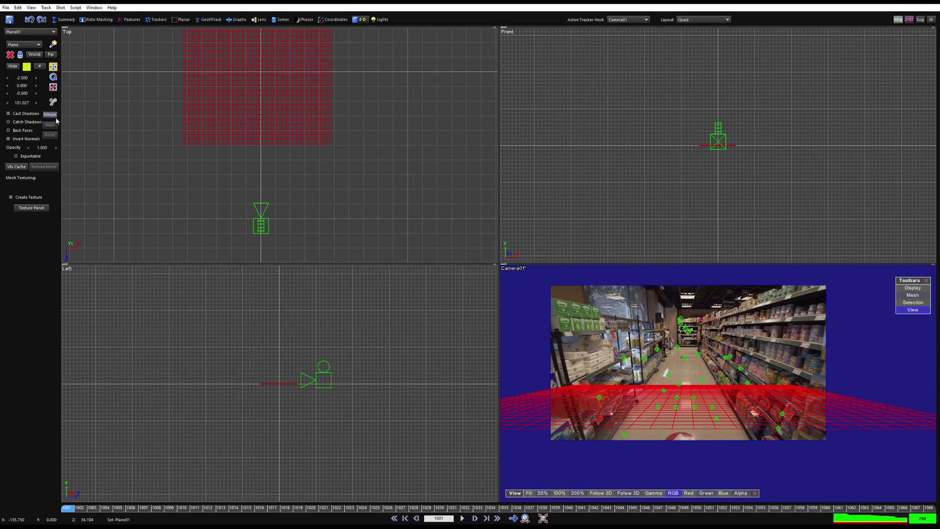
left_click(54, 120)
Rotate the whole camera about -42 degrees in the Left view so it tilts down towards the plane
left_click(54, 77)
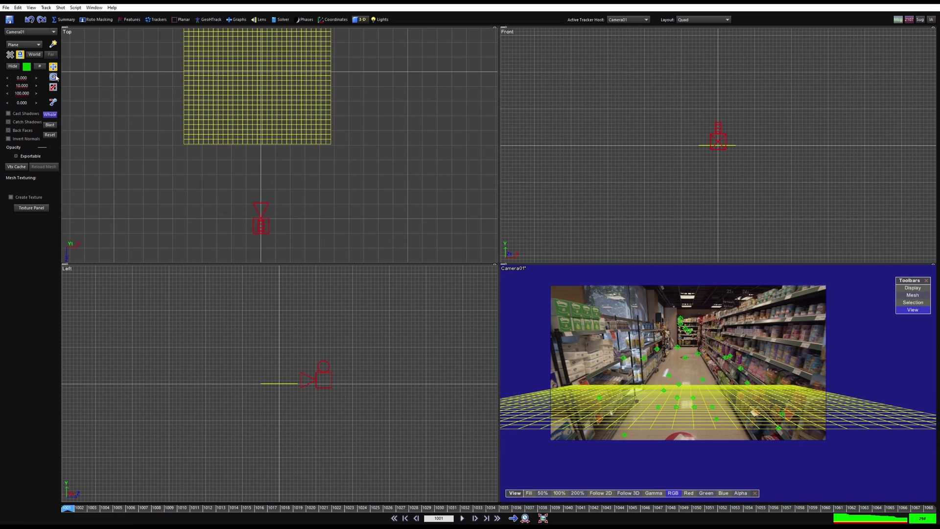
scroll(294, 336, "up", 3)
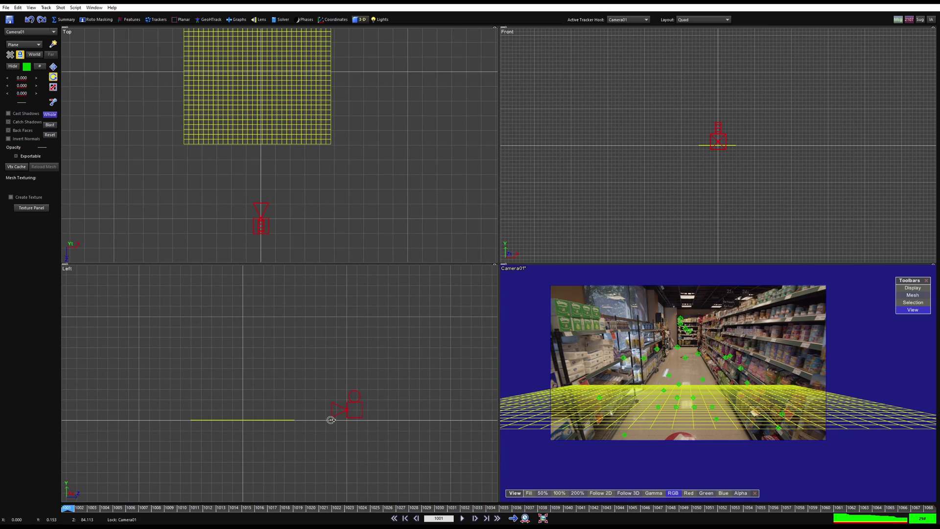
left_click_drag(315, 414, 311, 372)
Move the whole camera in the Left view to about Y 33 and Z 67, and bring up that view's 3-D transform options
scroll(325, 421, "up", 2)
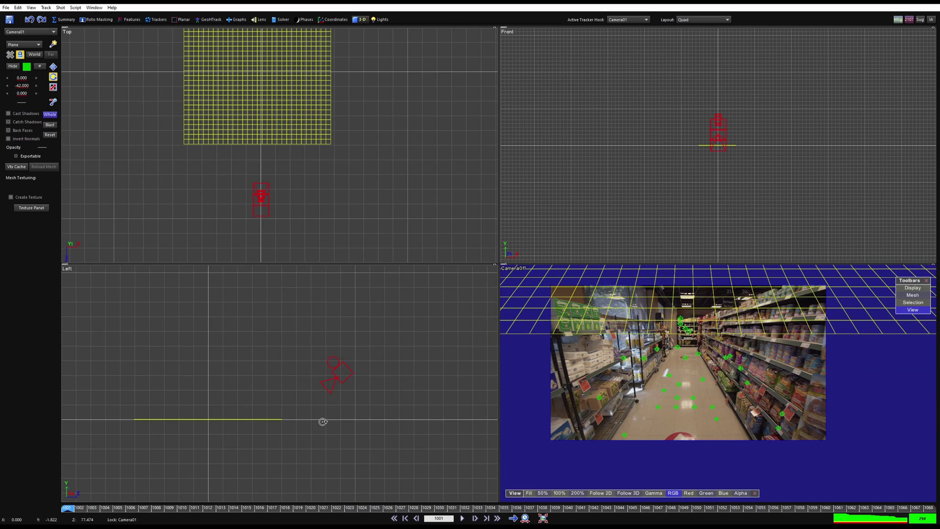
key("w")
left_click_drag(311, 420, 282, 413)
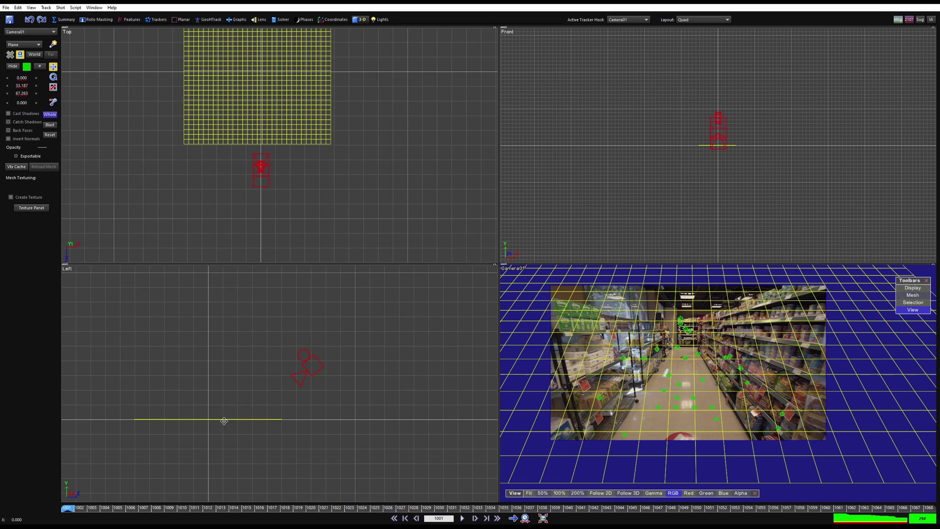
right_click(253, 350)
mouse_move(291, 356)
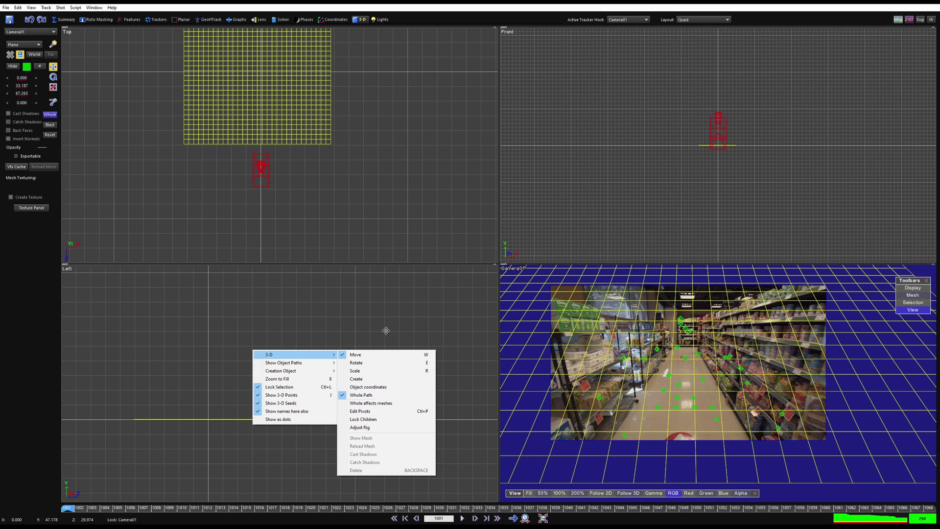
Move the whole camera in the Left view to about Y 42 and Z 78
left_click(328, 331)
mouse_move(337, 356)
left_mouse_down()
mouse_move(307, 386)
mouse_move(338, 381)
mouse_move(320, 350)
left_mouse_up()
scroll(346, 392, "up", 2)
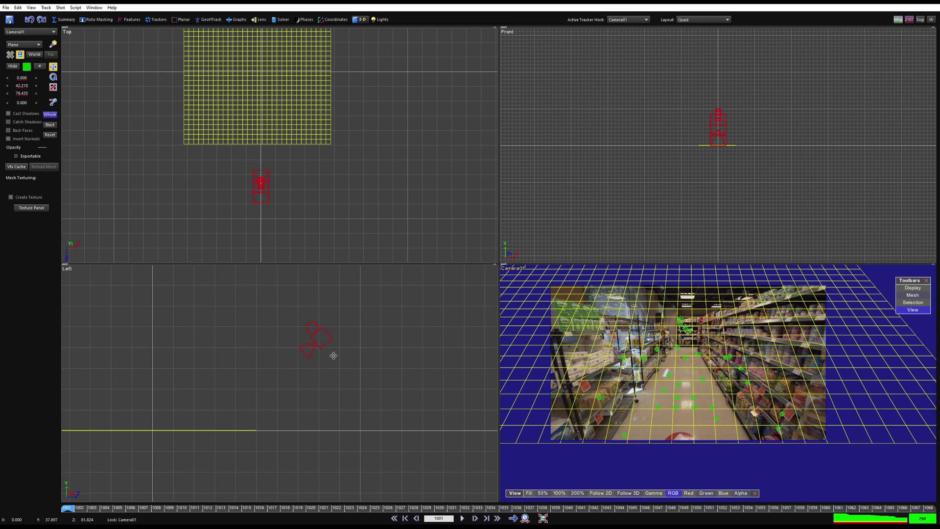
scroll(694, 439, "up", 3)
scroll(694, 439, "up", 2)
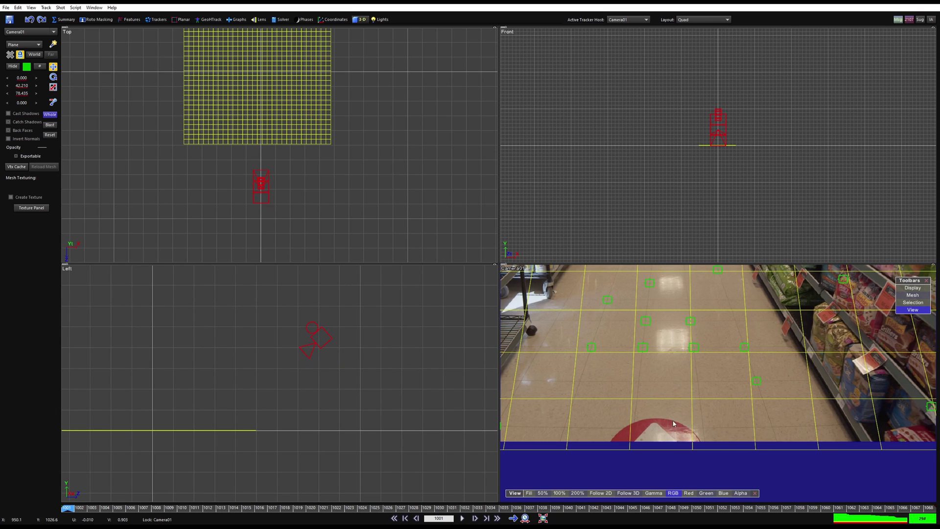
scroll(275, 407, "up", 2)
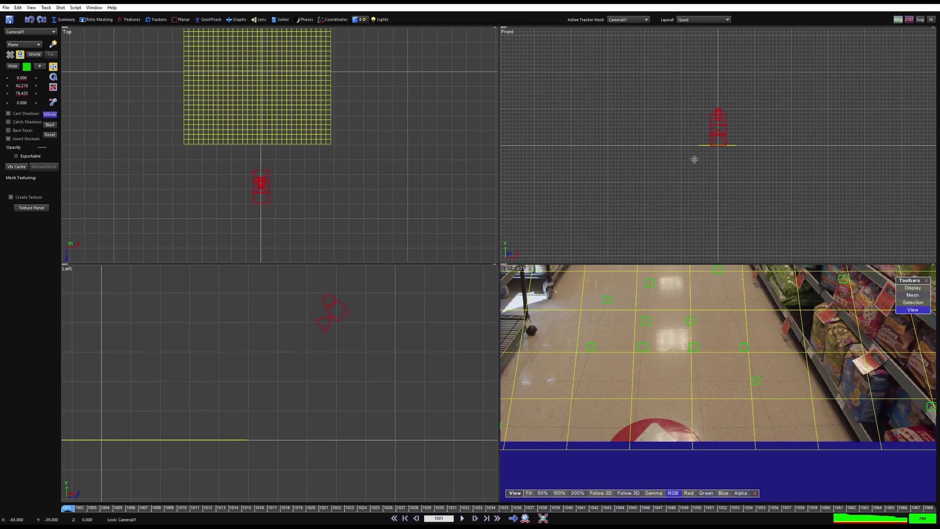
scroll(705, 155, "up", 3)
Rotate the whole camera around the plane's near edge to a tilt of about -9 degrees, at about Y 20 and Z 96
key("e")
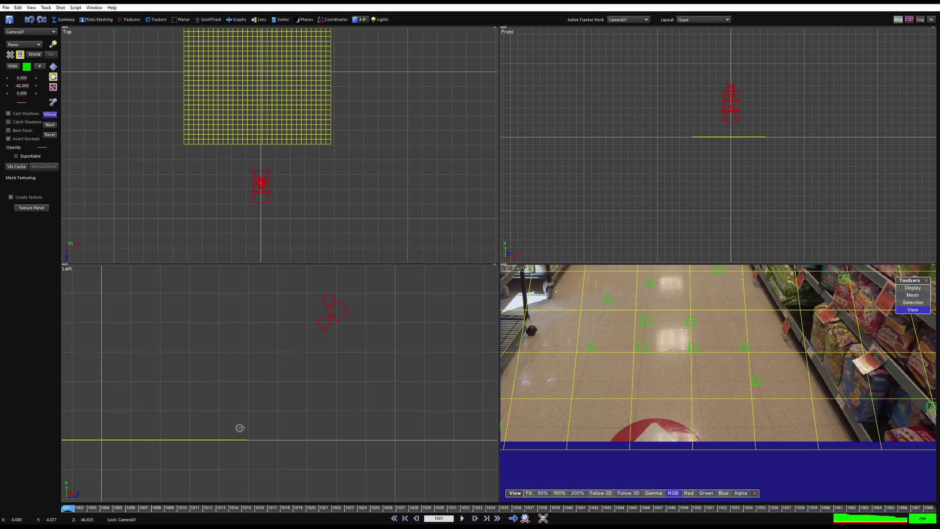
left_click_drag(244, 435, 279, 468)
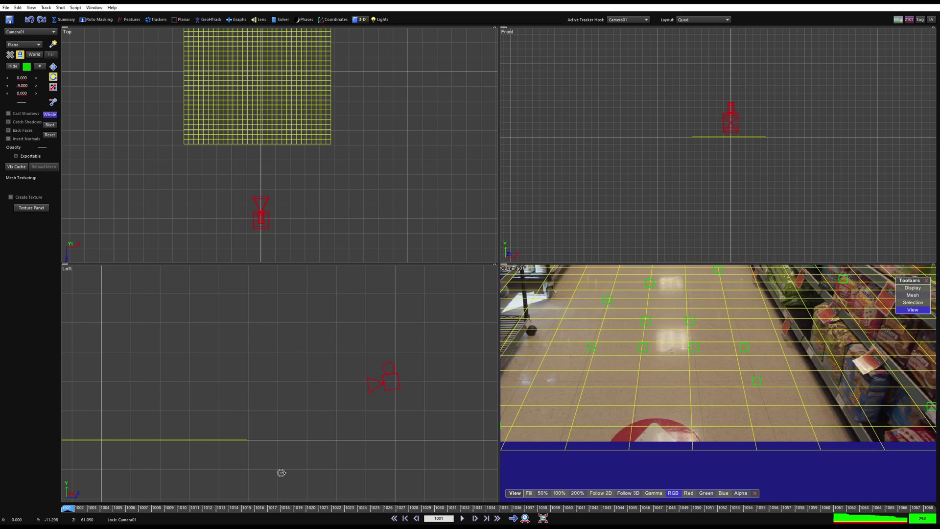
key("w")
key("e")
left_click_drag(251, 439, 261, 437)
key("w")
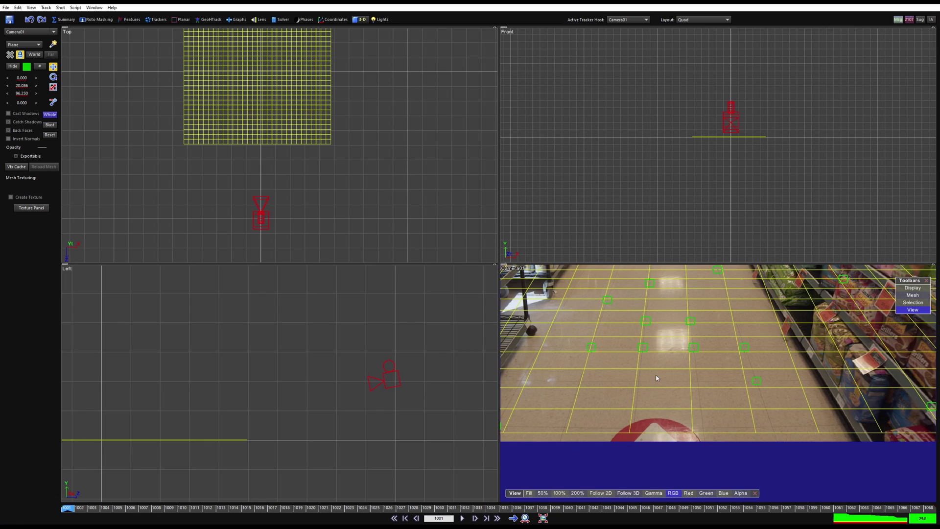
Examine the plane's grid against the floor tiles in a full-size camera view
middle_click_drag(658, 383, 689, 433)
scroll(686, 426, "down", 6)
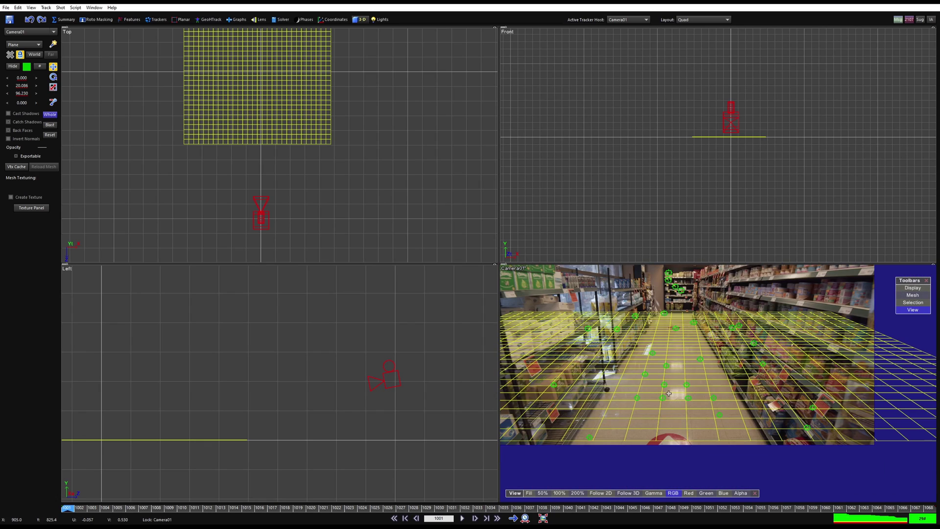
key("5")
scroll(644, 390, "up", 1)
scroll(398, 307, "up", 4)
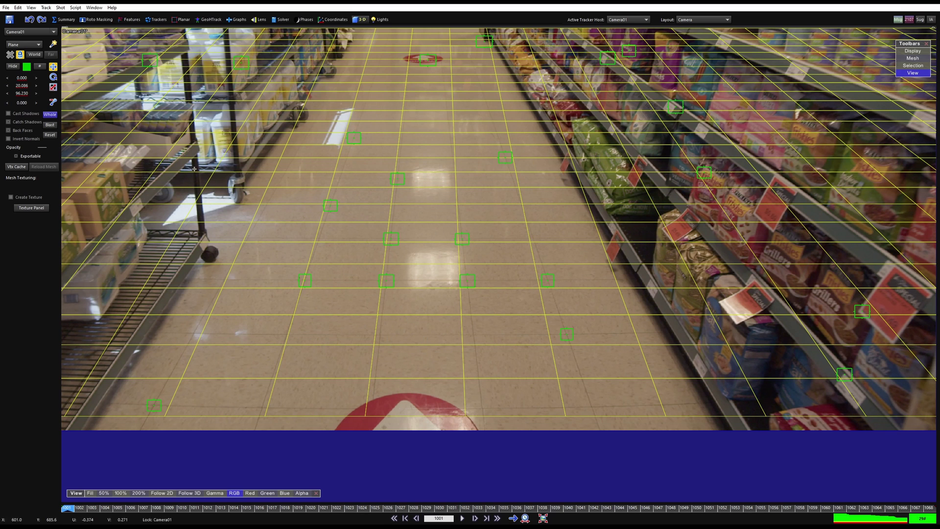
Turn off Whole path editing, open the Trackers room and select the floor tracker just beside the nearest light reflection
left_click(53, 116)
left_click(155, 20)
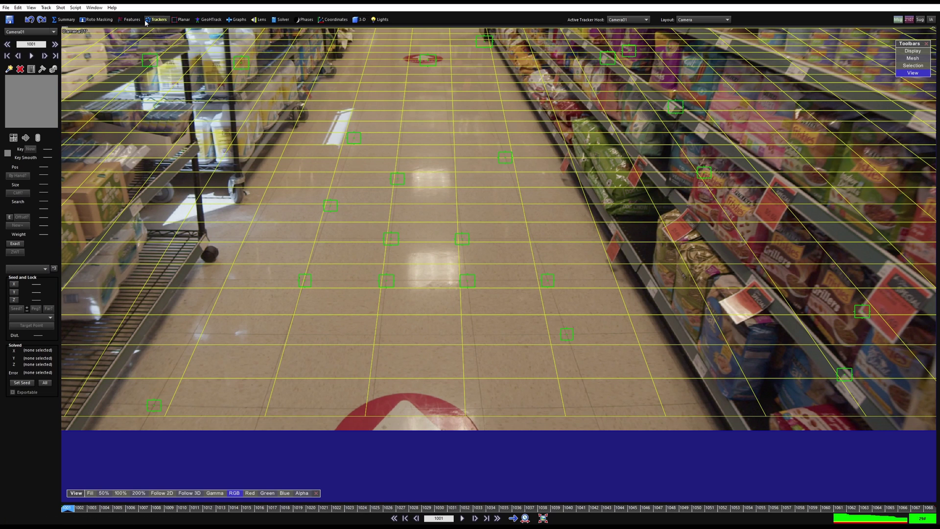
middle_click_drag(403, 307, 455, 294)
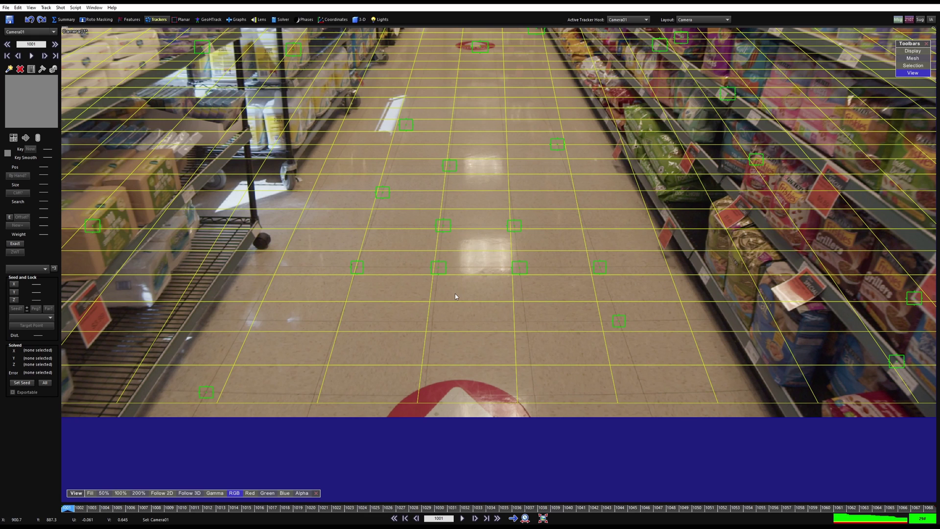
left_click_drag(439, 255, 437, 256)
scroll(466, 293, "up", 6)
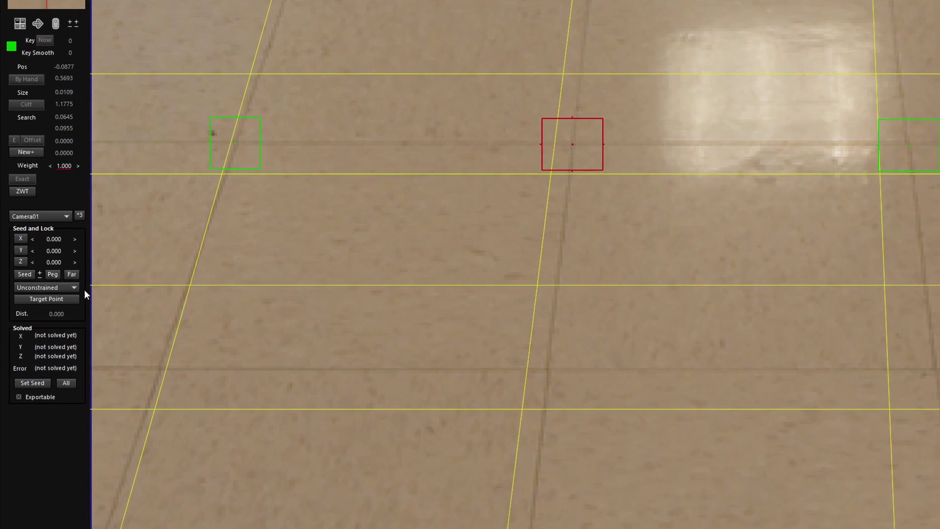
left_click(49, 309)
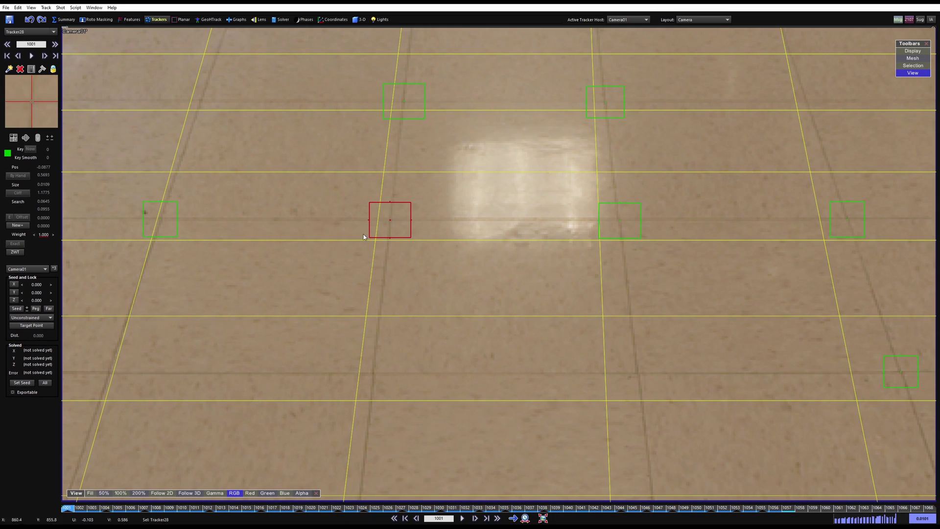
Switch to the perspective view, lock it to the current camera and hide the background grid
key("5")
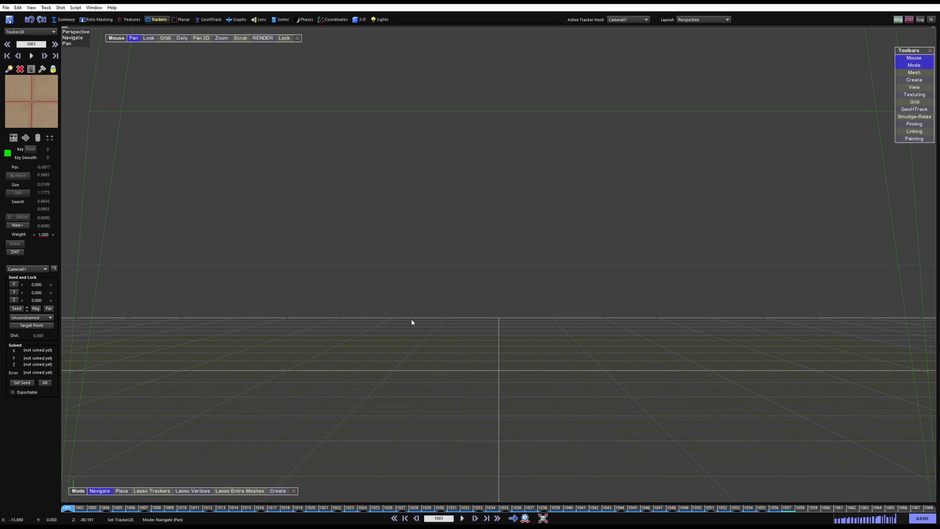
left_click(285, 38)
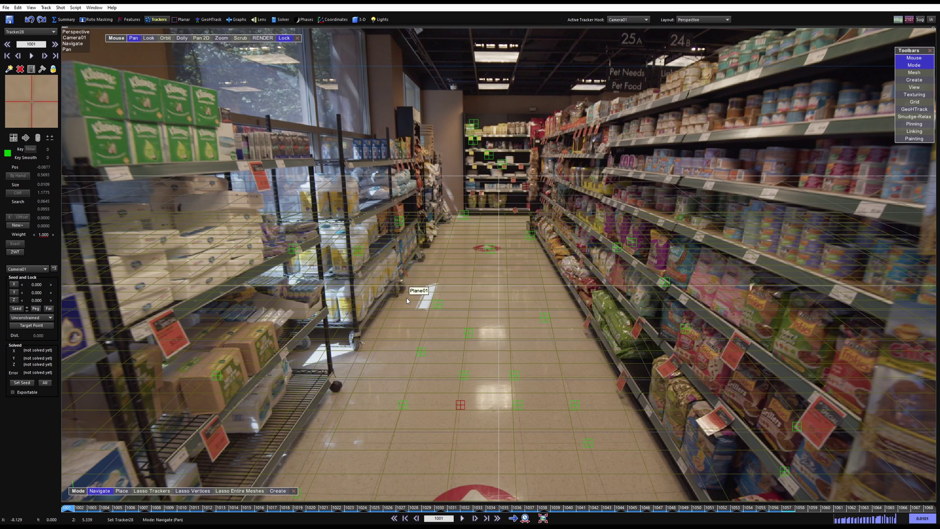
scroll(441, 302, "down", 2)
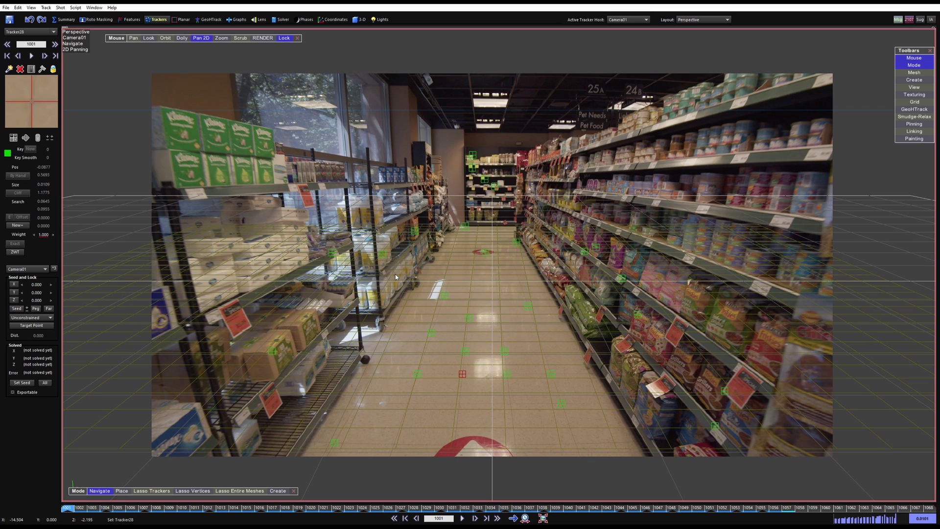
scroll(447, 300, "down", 1)
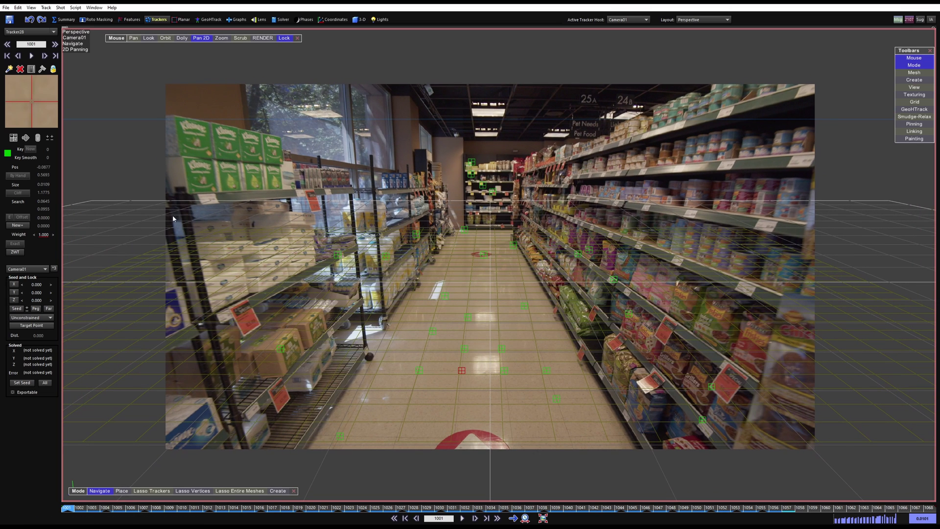
key("g")
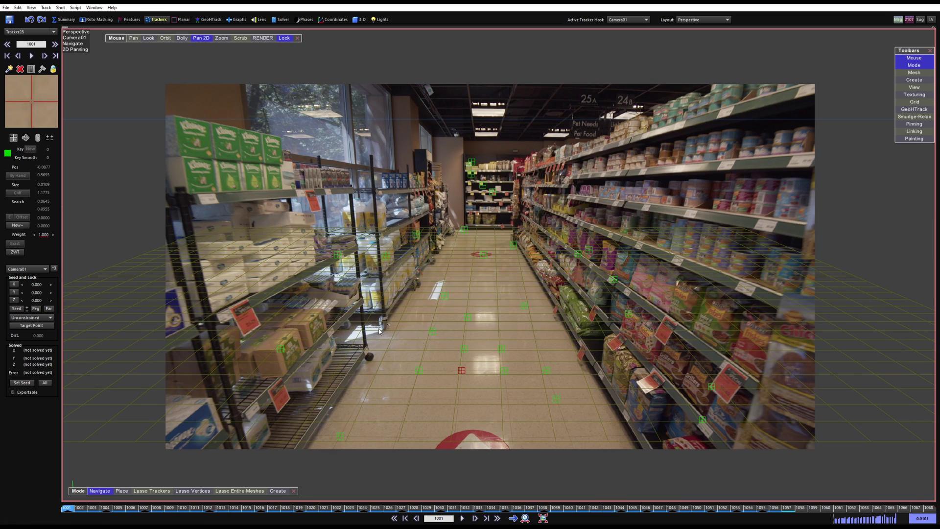
Turn off Lit wireframes in the perspective view so the plane's lines draw at full brightness
scroll(469, 369, "up", 5)
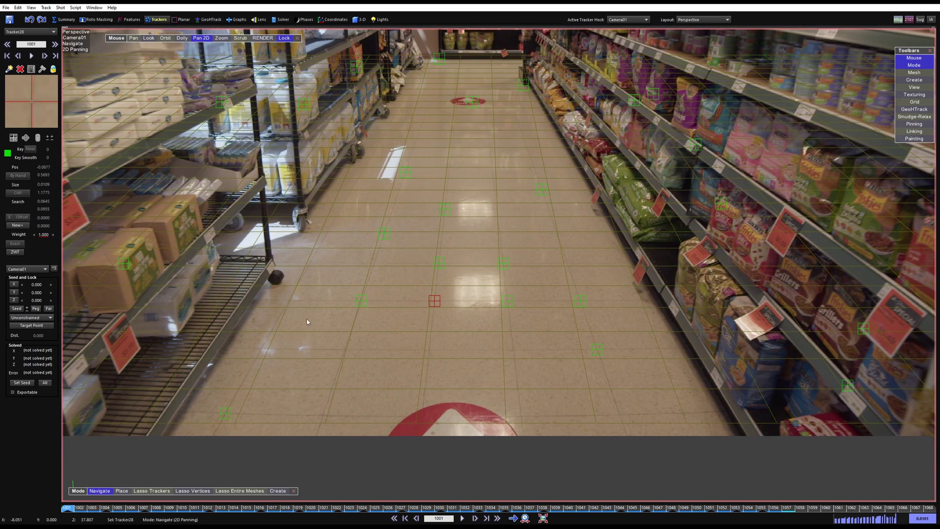
right_click(402, 268)
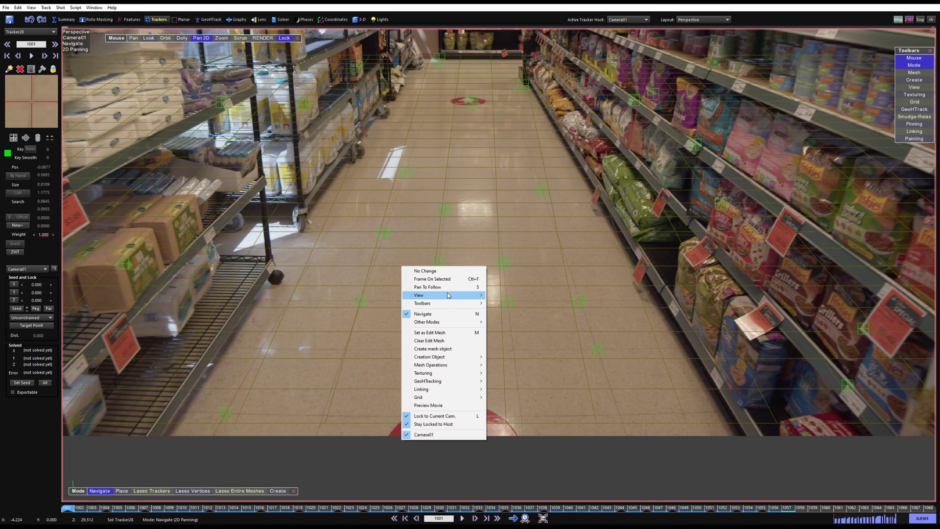
mouse_move(441, 295)
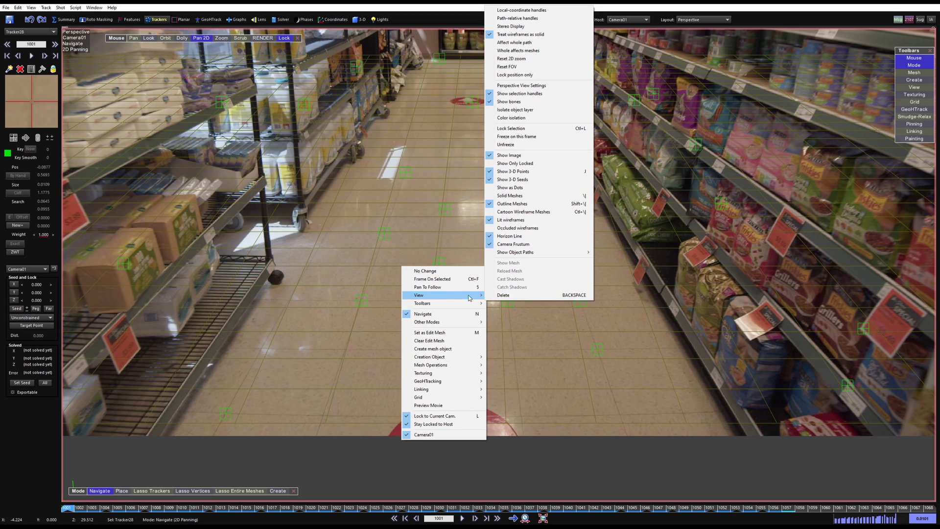
left_click(530, 224)
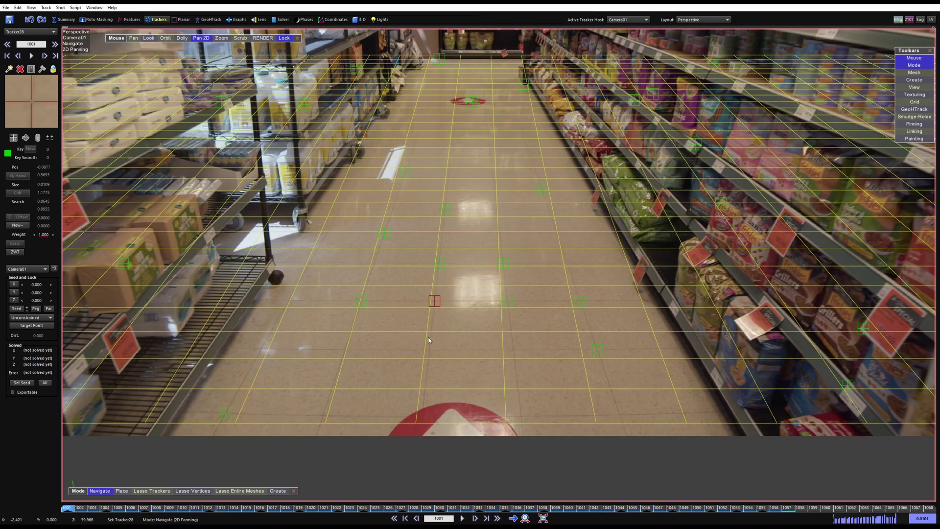
Compare how the plane mesh lies over the floor tiles in the perspective and camera views
scroll(446, 387, "up", 5)
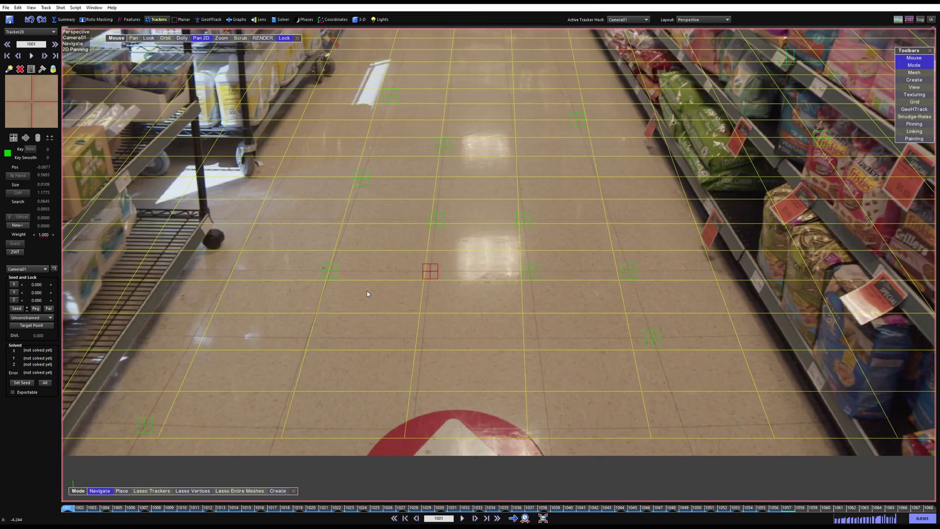
scroll(366, 290, "down", 7)
scroll(358, 278, "down", 3)
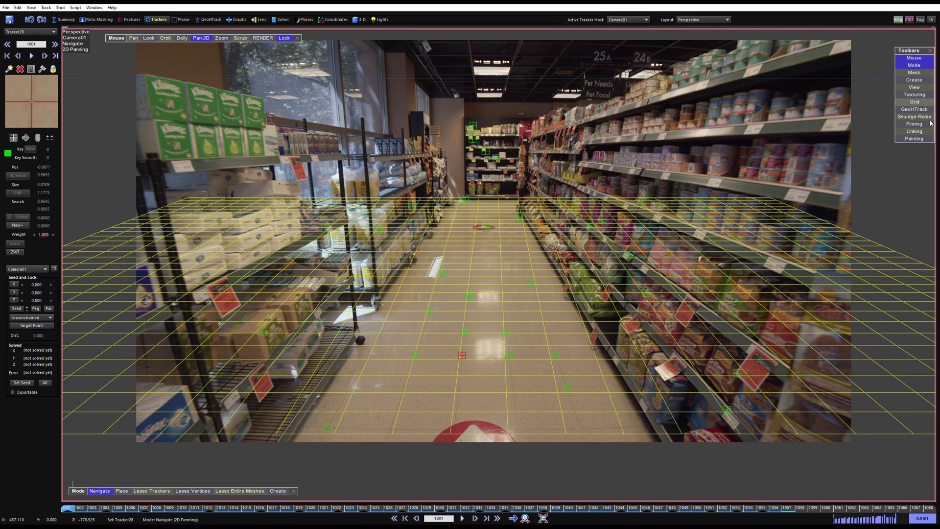
scroll(464, 253, "down", 1)
scroll(464, 252, "up", 4)
middle_click_drag(464, 253, 433, 296)
key("F5")
scroll(457, 289, "down", 10)
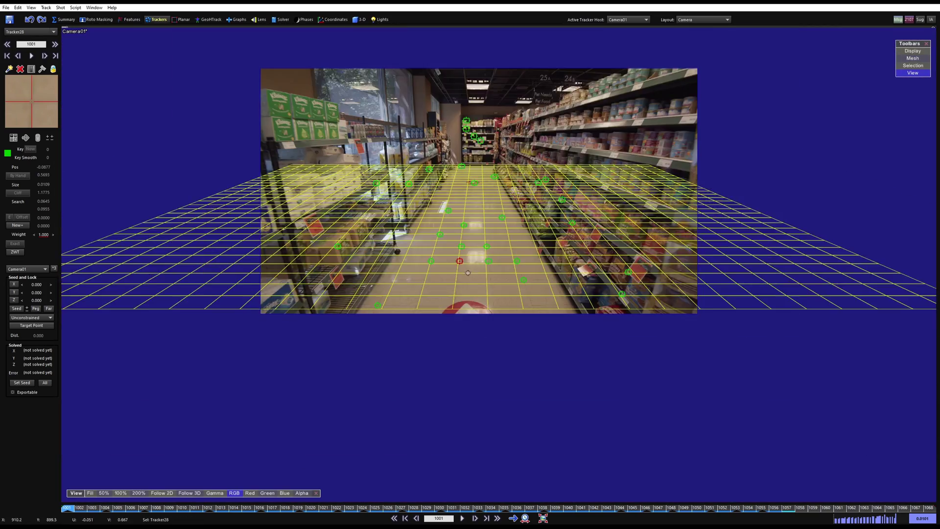
scroll(459, 255, "up", 3)
middle_click_drag(460, 255, 391, 407)
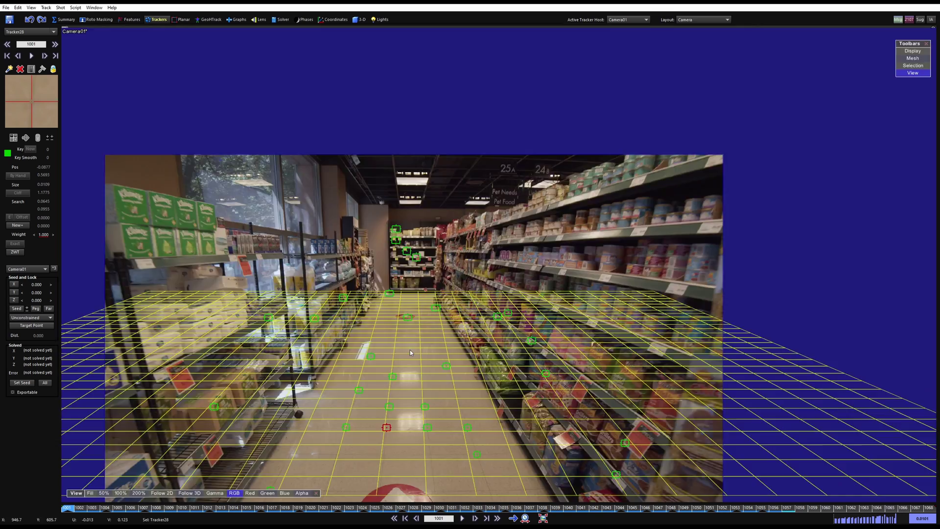
key("F6")
scroll(480, 294, "down", 5)
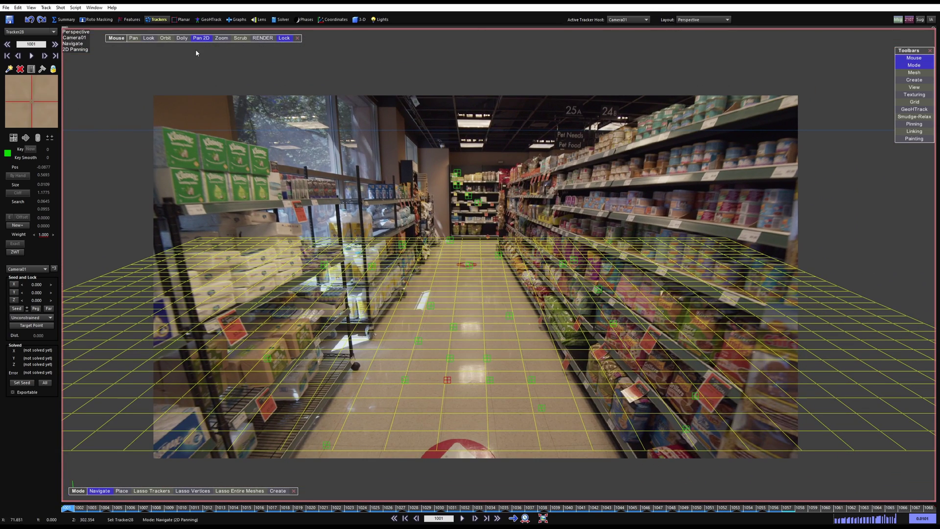
scroll(457, 351, "up", 5)
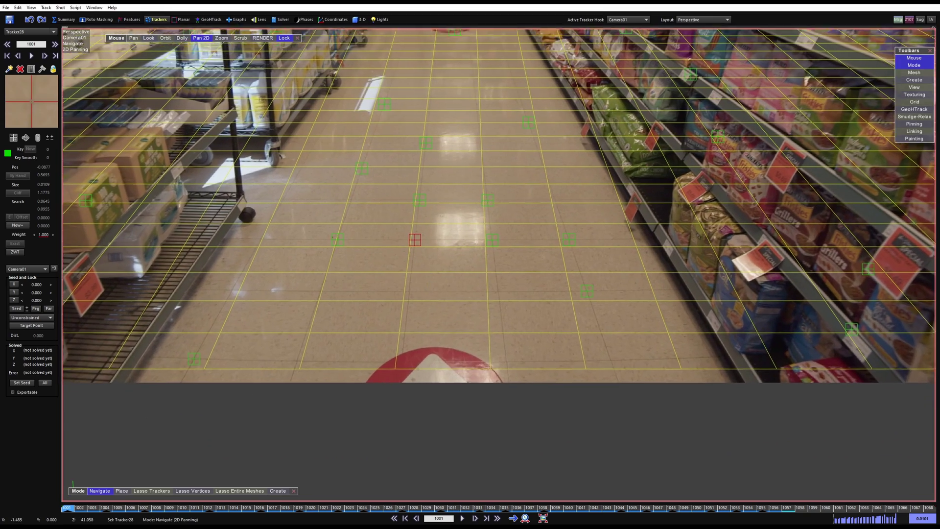
scroll(397, 258, "up", 2)
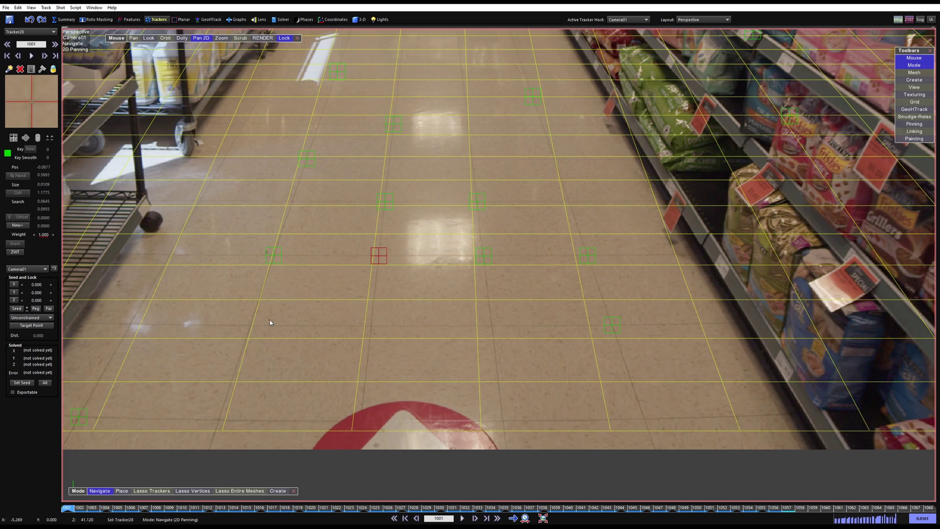
Enable Place mode and place the selected tracker's seed point on the plane mesh at about X 0.1 and Z 39.7
left_click_drag(82, 493, 132, 403)
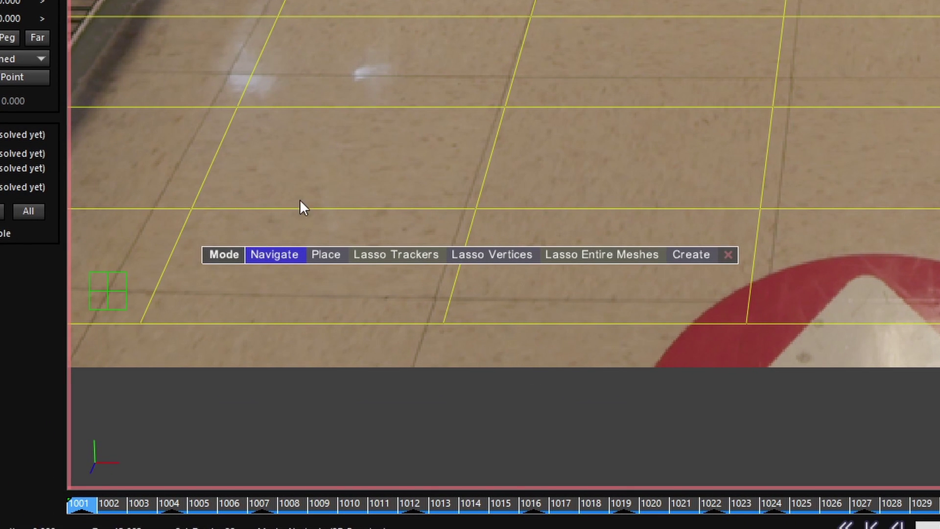
left_click(331, 251)
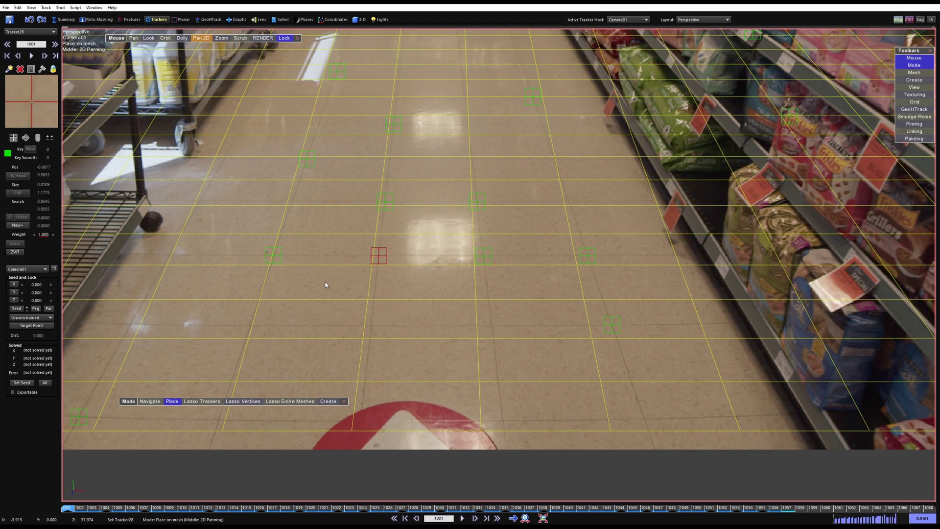
mouse_move(324, 263)
left_mouse_down()
mouse_move(309, 321)
mouse_move(362, 370)
mouse_move(529, 348)
mouse_move(480, 178)
mouse_move(363, 78)
mouse_move(227, 222)
mouse_move(317, 352)
mouse_move(523, 311)
mouse_move(374, 271)
mouse_move(300, 338)
mouse_move(355, 392)
mouse_move(480, 325)
mouse_move(420, 193)
mouse_move(245, 238)
mouse_move(252, 338)
mouse_move(393, 359)
mouse_move(460, 328)
left_mouse_up()
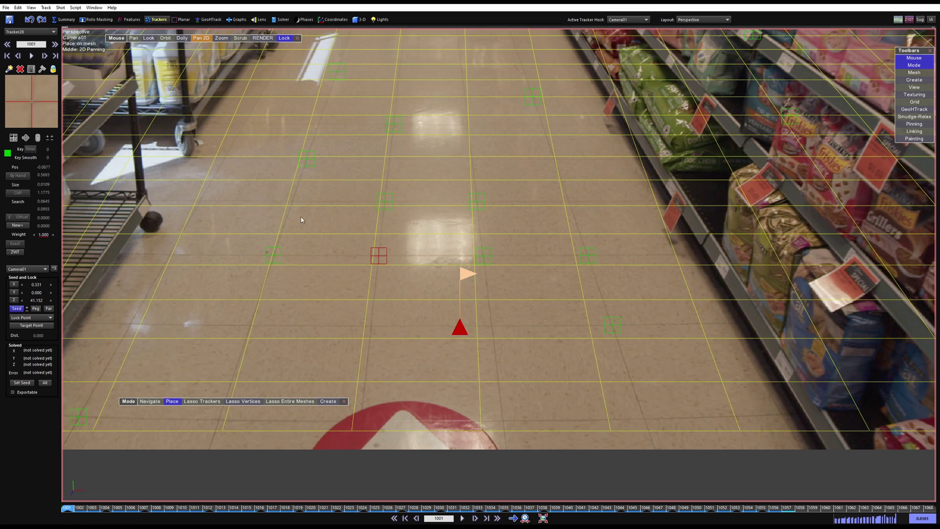
left_click(165, 45)
left_click(397, 292)
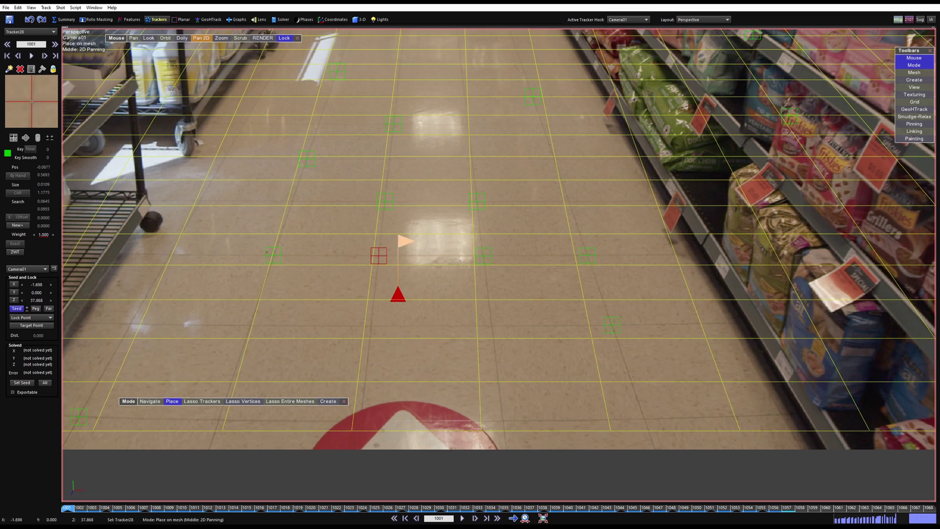
left_click(451, 310)
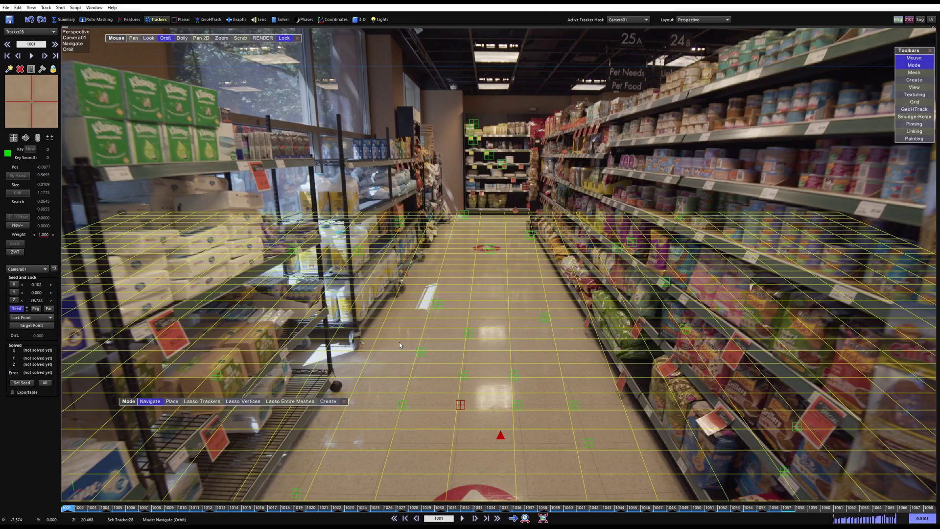
Orbit the perspective view away from the camera and place the seed point on the plane at about X -8.8 and Z 27.7
left_click_drag(503, 372, 514, 401, "alt")
middle_click_drag(531, 470, 511, 386, "alt")
left_click_drag(511, 387, 491, 380, "alt")
left_click(177, 402)
left_click_drag(350, 277, 474, 196)
left_click_drag(408, 327, 480, 299, "alt")
left_click_drag(431, 267, 457, 229, "alt")
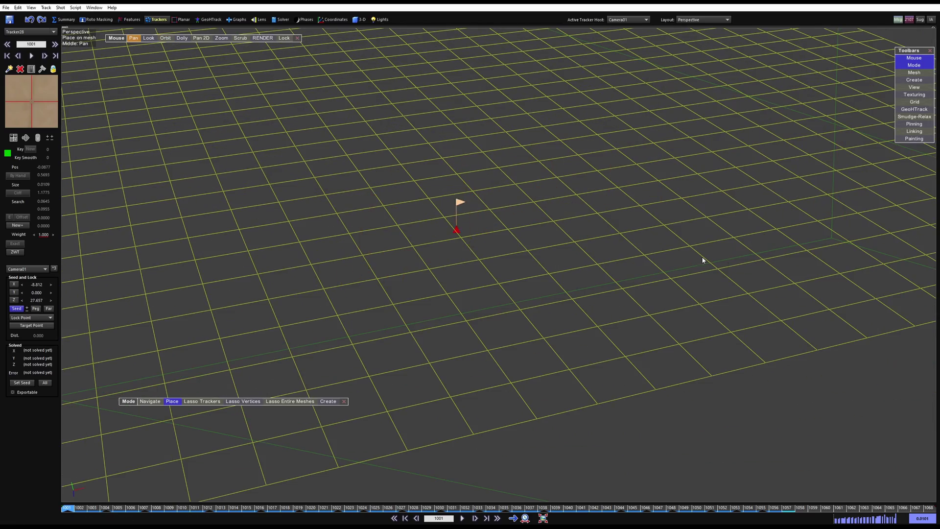
Snap the tracker's seed point to a vertex of the plane mesh at X -2.5 and Z 39.5
left_click_drag(703, 260, 409, 319, "alt")
middle_click_drag(499, 228, 447, 292)
left_click_drag(352, 341, 485, 338, "ctrl")
middle_click_drag(440, 370, 473, 328, "alt")
key("p")
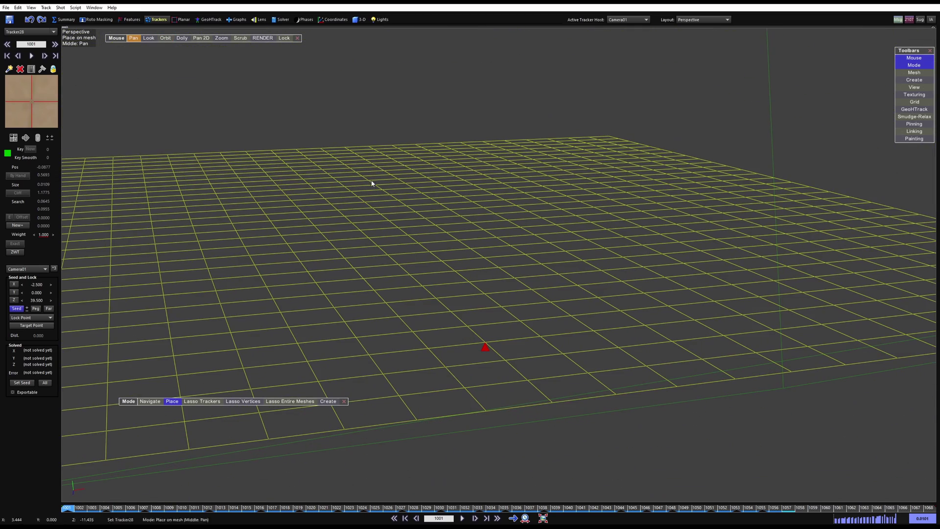
Lock the perspective view to Camera01 and frame the floor tiles around the placed seed point
left_click(284, 39)
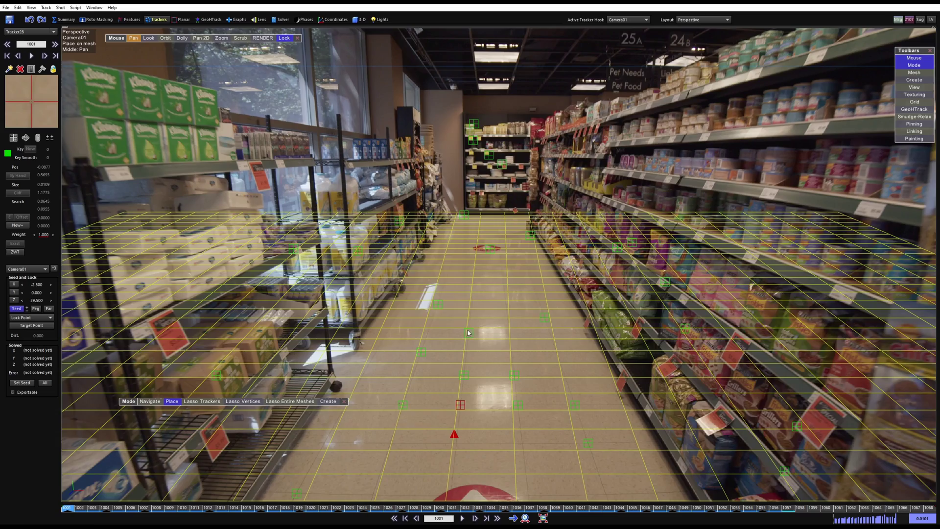
scroll(455, 293, "down", 5)
scroll(456, 292, "up", 1)
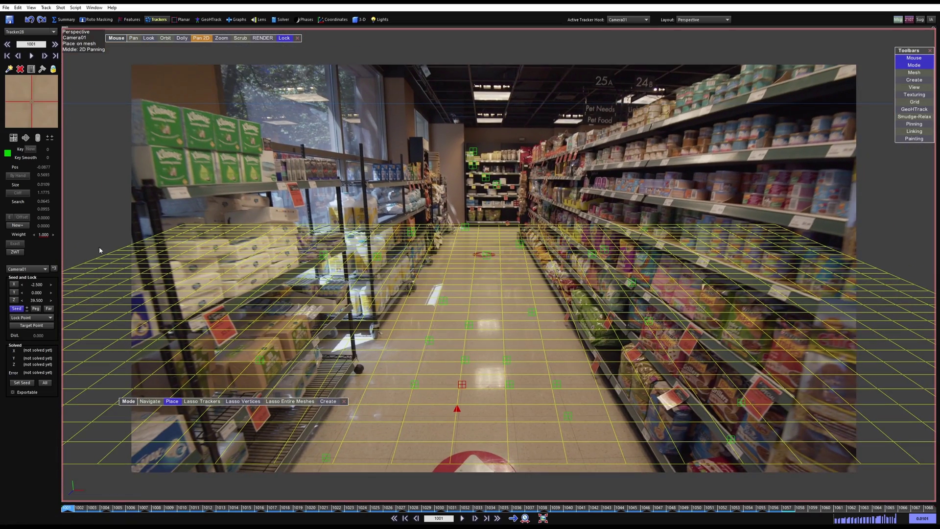
middle_click_drag(418, 325, 407, 235)
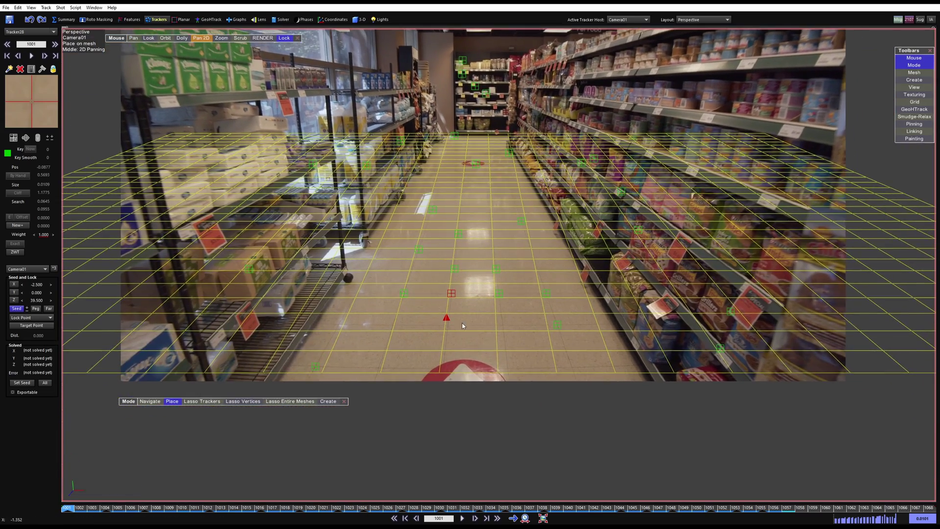
scroll(459, 314, "up", 5)
middle_click_drag(459, 315, 439, 280)
scroll(439, 280, "up", 1)
scroll(458, 312, "up", 1)
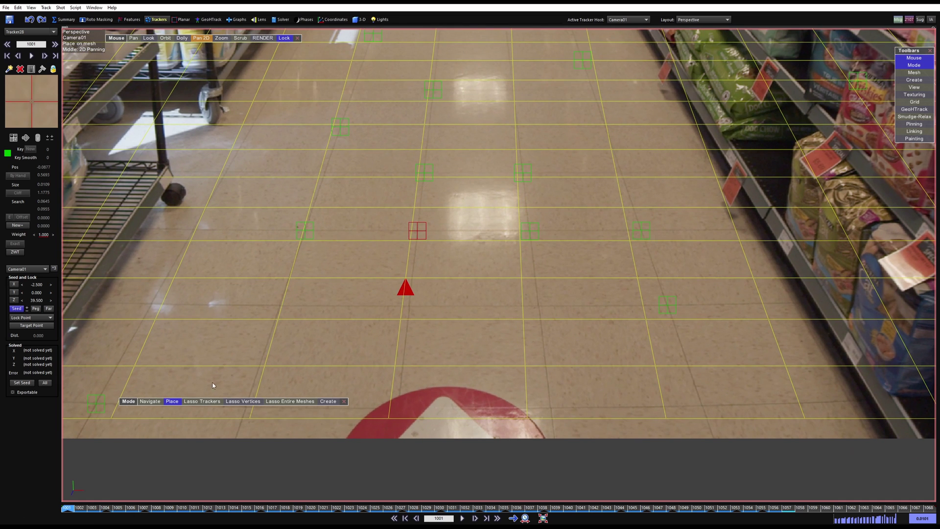
Move the Mode toolbar clear of the floor image and compare the seed point with its tracked tile corner
left_click_drag(130, 400, 90, 474)
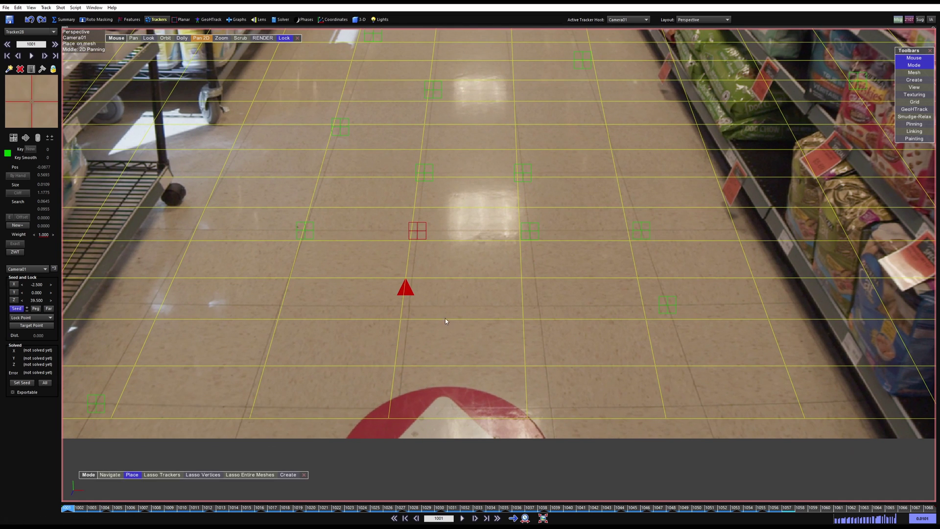
scroll(447, 322, "down", 1)
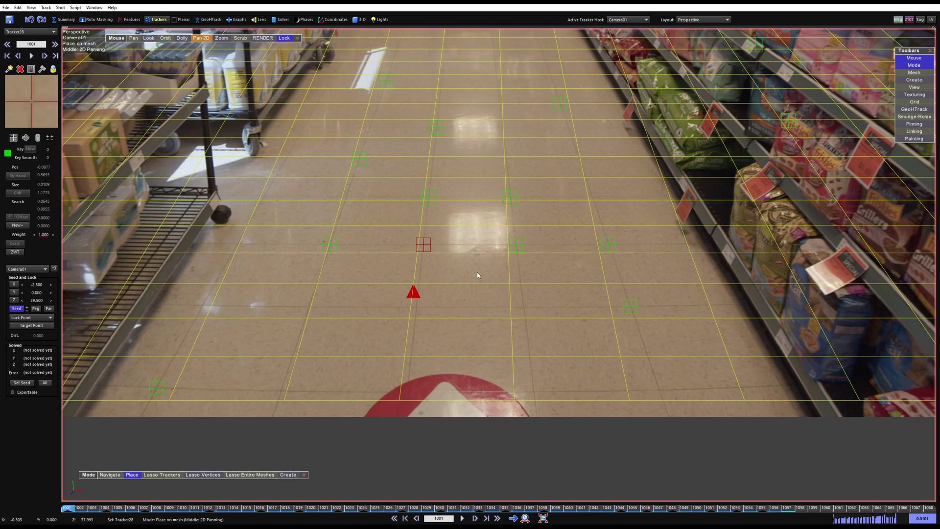
scroll(463, 272, "up", 1)
scroll(451, 311, "down", 2)
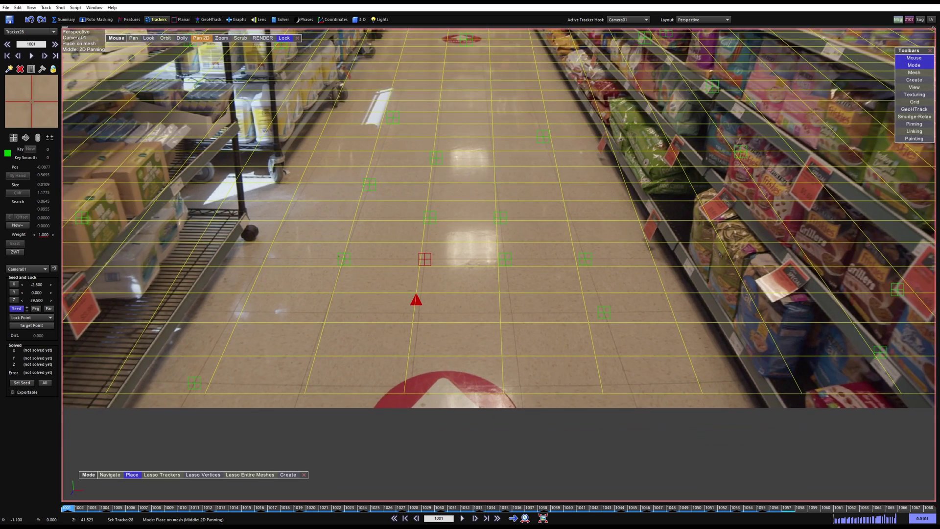
scroll(427, 295, "up", 2)
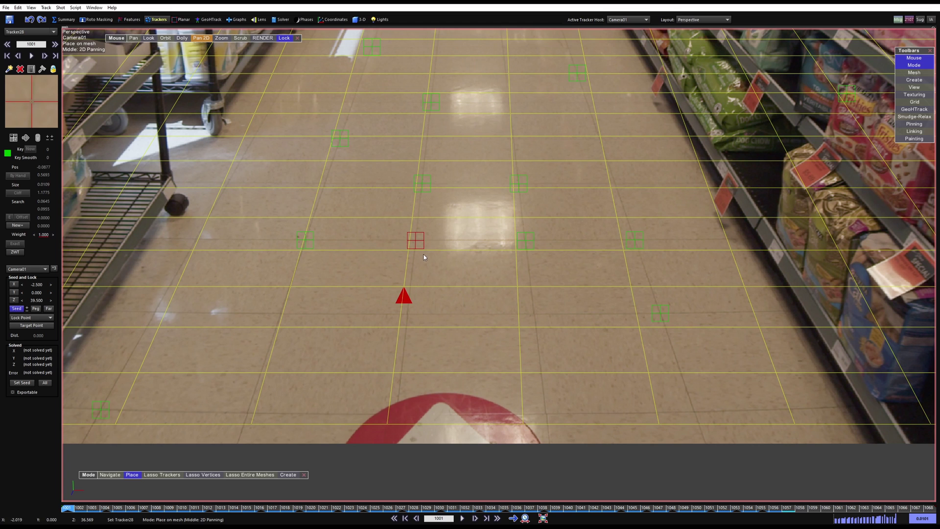
Select Tracker27, one tile farther down the aisle, and place its seed point on the mesh vertex at X -2.5 and Z 36.167
key("5")
left_click(389, 406)
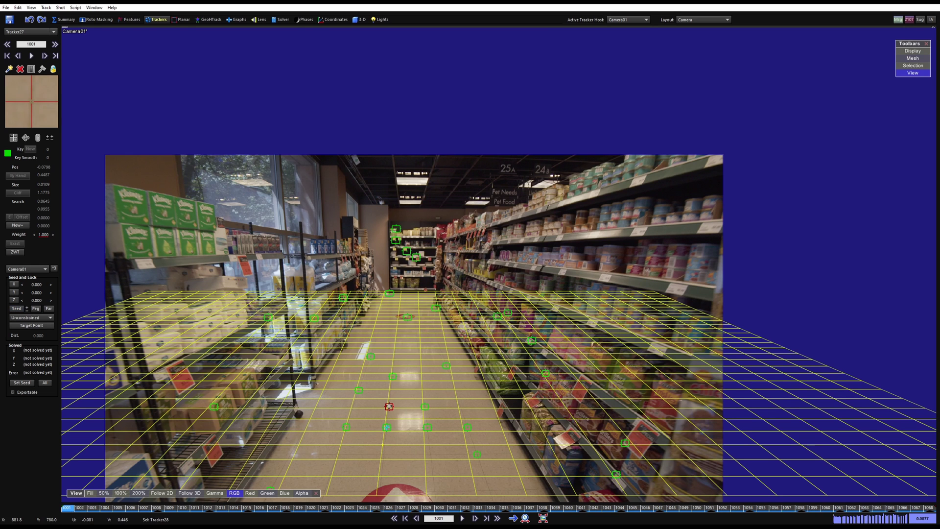
key("6")
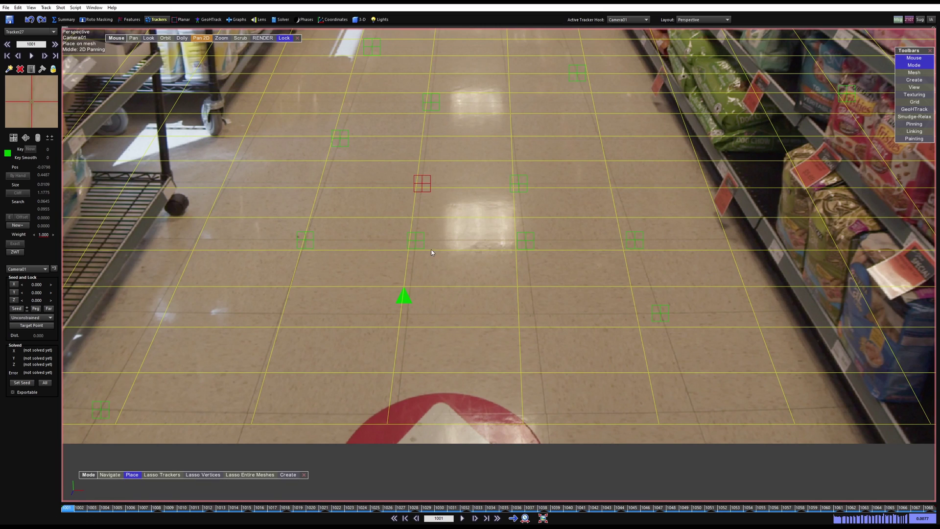
left_click_drag(352, 251, 309, 288)
left_click(135, 474)
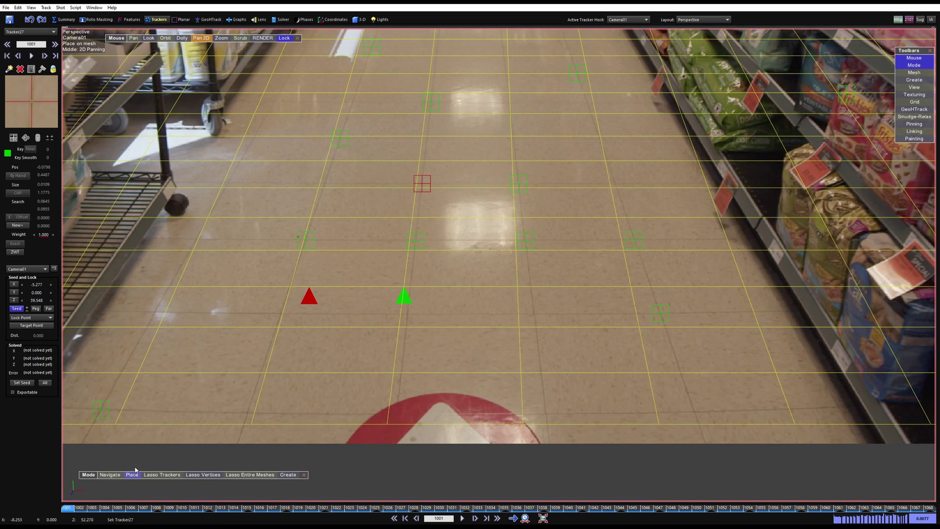
mouse_move(349, 259)
left_mouse_down()
mouse_move(382, 269)
mouse_move(410, 254)
mouse_move(470, 274)
mouse_move(410, 253)
left_mouse_up()
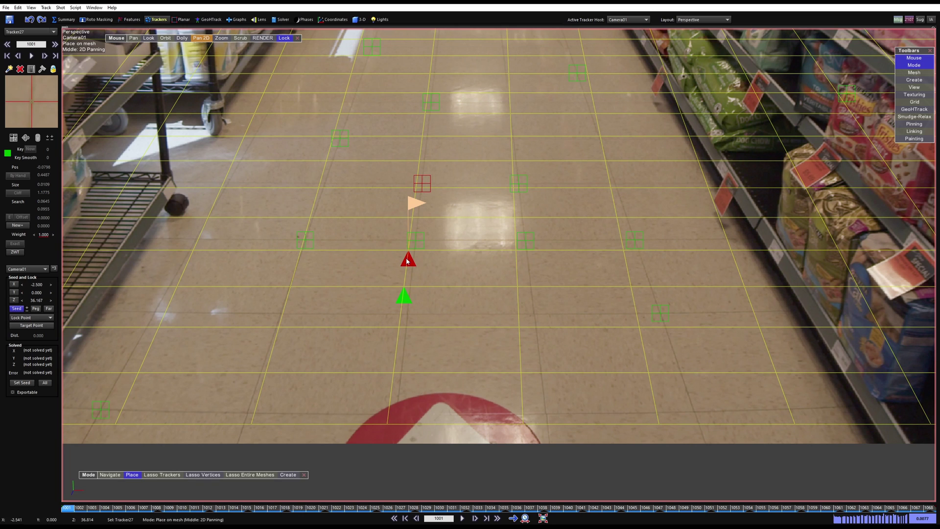
Change the layout to Camera & Perspective so trackers and mesh are available side by side
key("c")
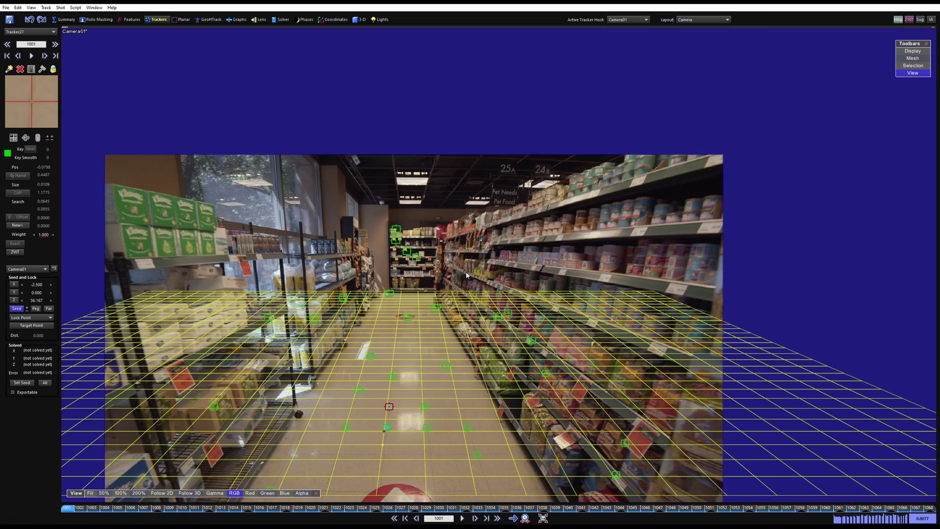
key("p")
key("c")
key("p")
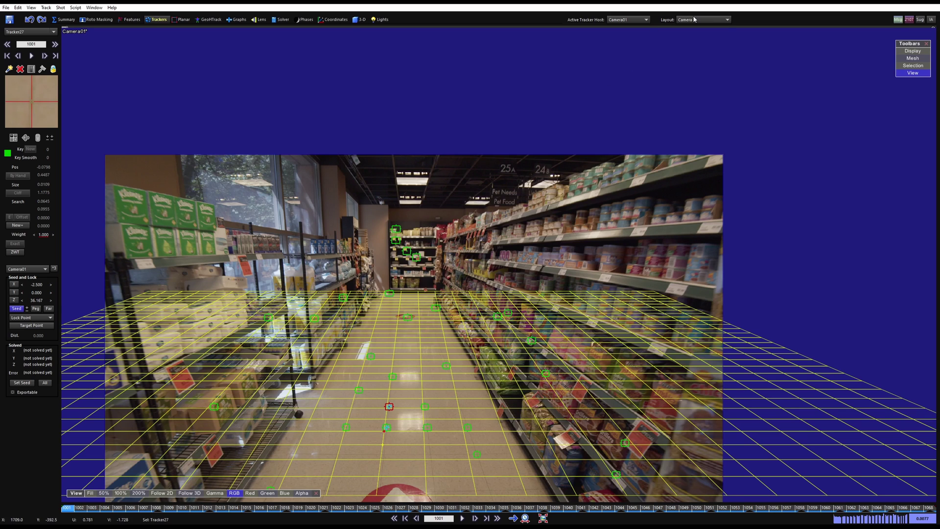
left_click(696, 20)
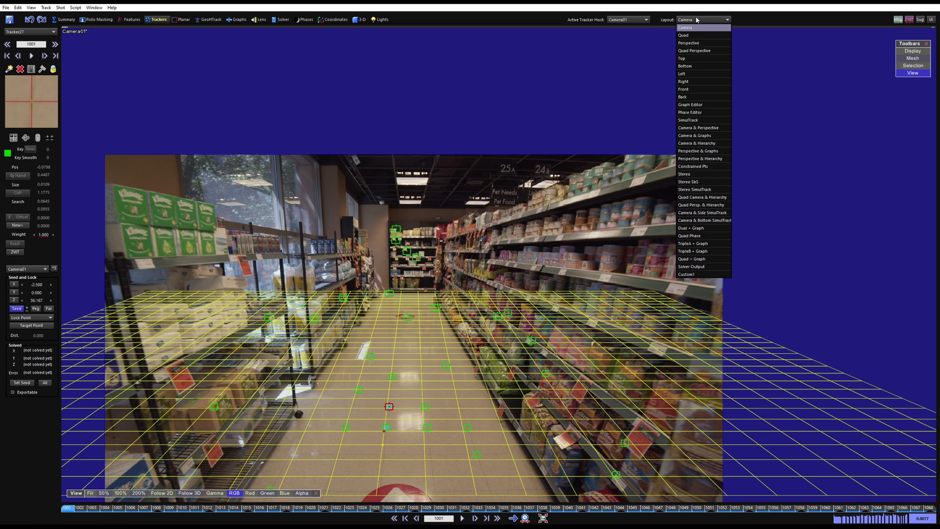
left_click(707, 128)
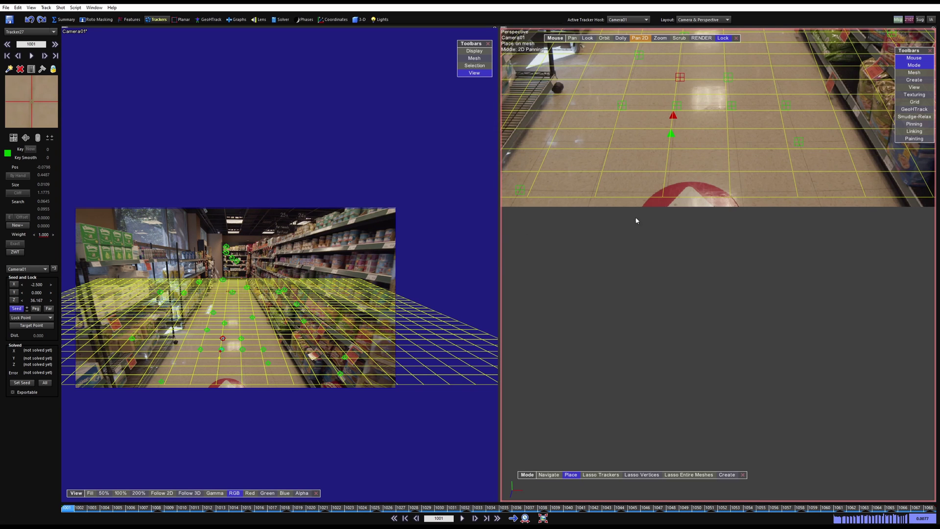
Place the seed points of Tracker29 and Tracker6 on the adjacent mesh vertices, with Tracker6 at X 0.833 and Z 36.167
scroll(651, 201, "up", 5)
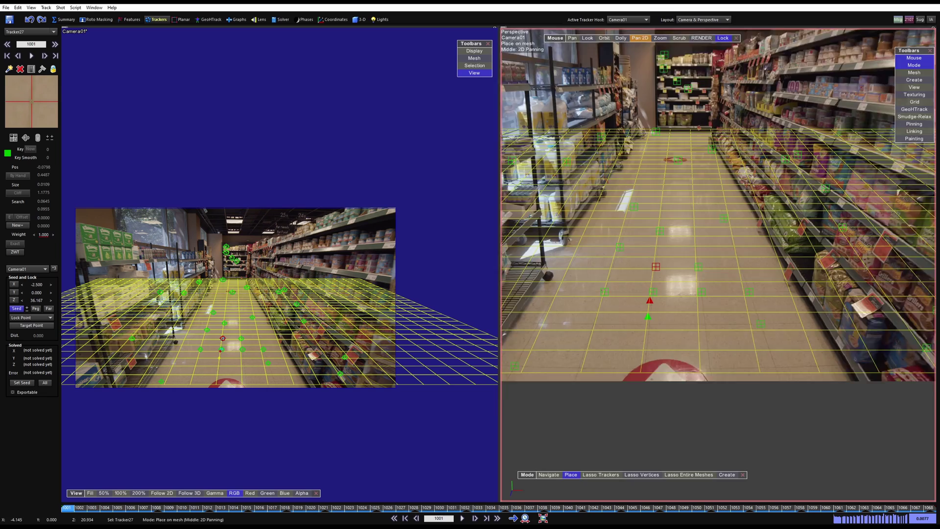
scroll(222, 340, "up", 6)
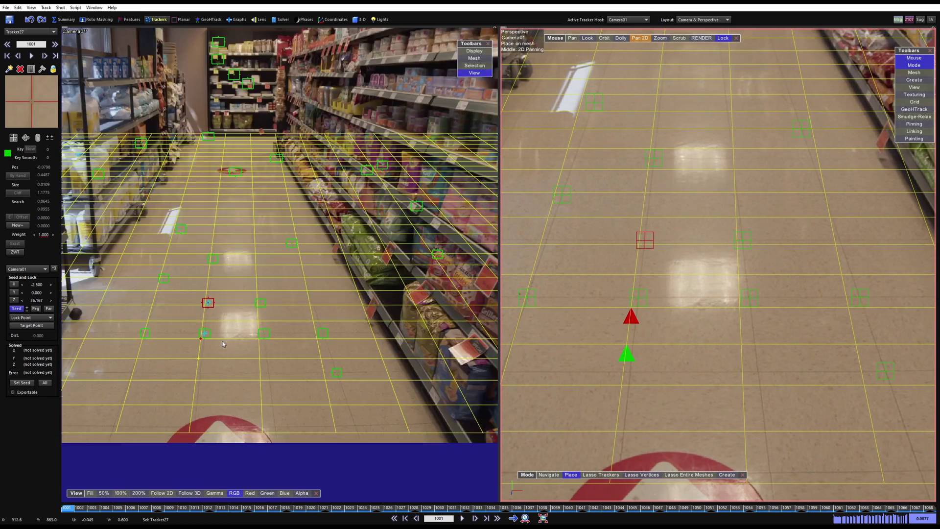
scroll(241, 325, "down", 3)
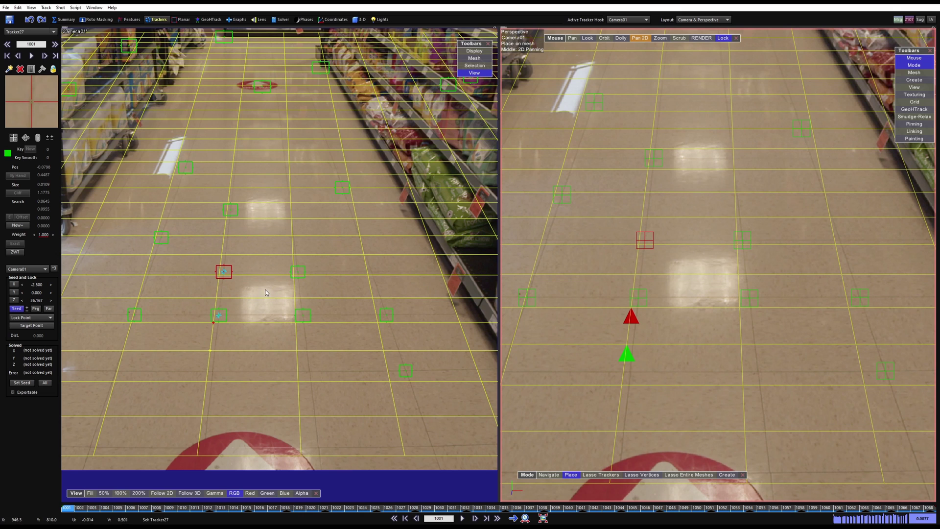
scroll(276, 314, "up", 2)
left_click(305, 310)
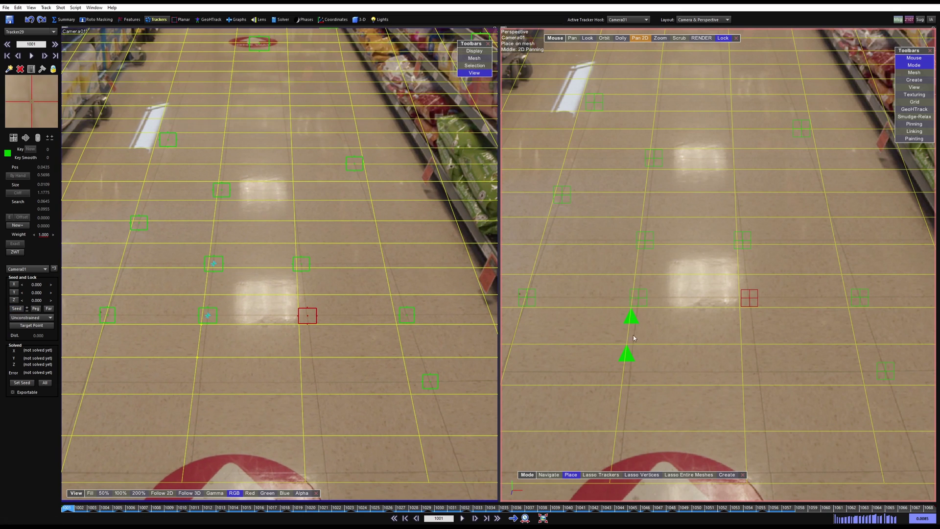
left_click(740, 347)
left_click(309, 262)
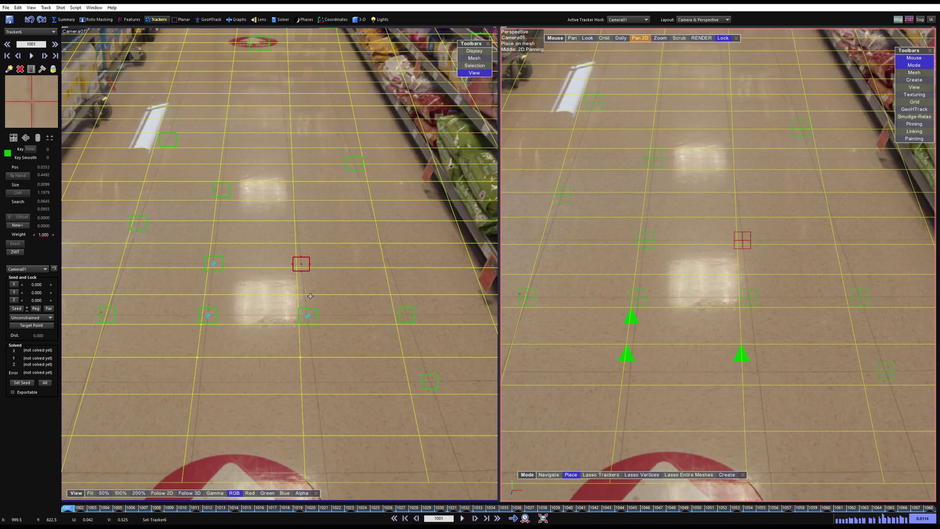
left_click(739, 309)
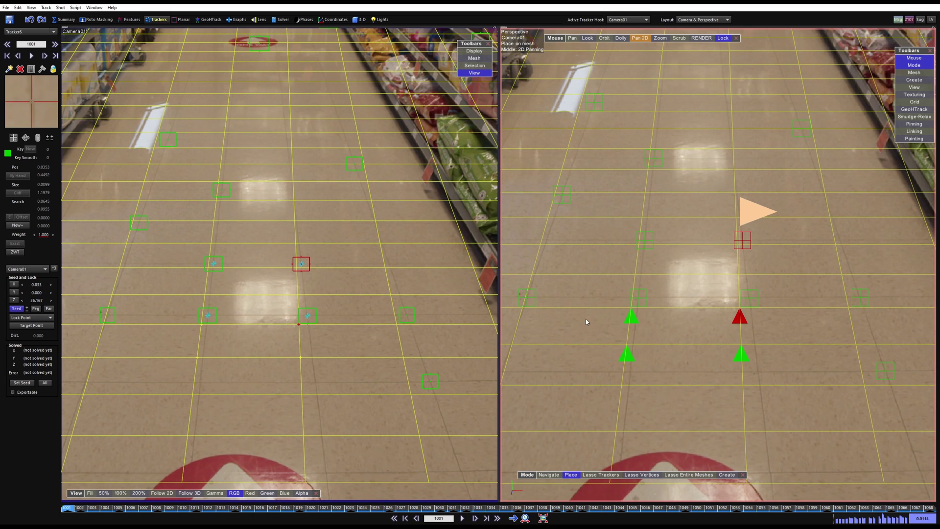
Return to the Camera layout, go to frame 1034, and check the mesh fit and Tracker6's seed coordinates and lock type
scroll(356, 315, "down", 3)
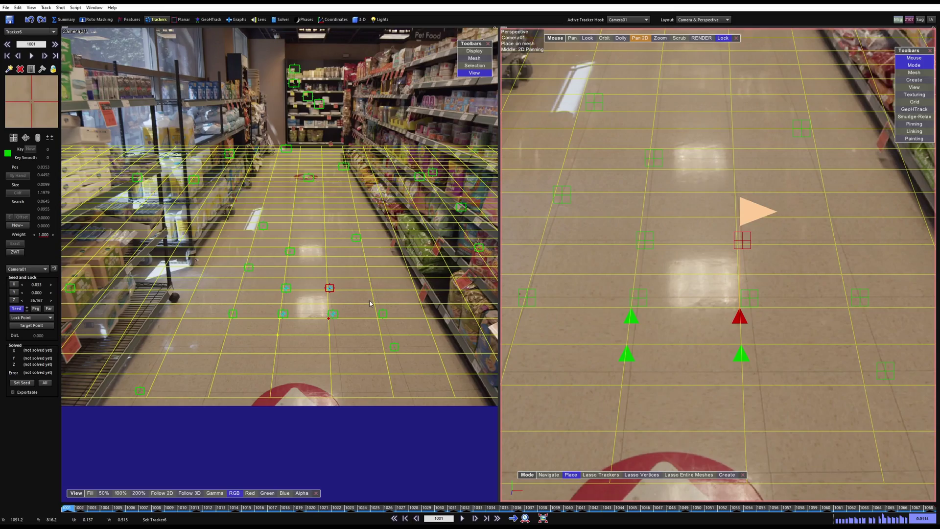
key("1")
scroll(371, 298, "down", 1)
scroll(370, 299, "down", 2)
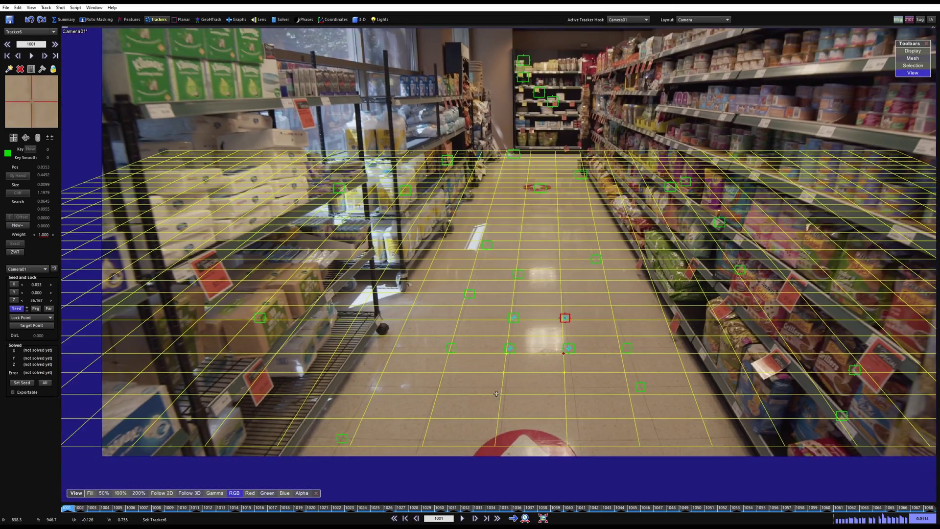
left_click(347, 509)
left_click_drag(348, 511, 496, 344)
scroll(496, 343, "up", 2)
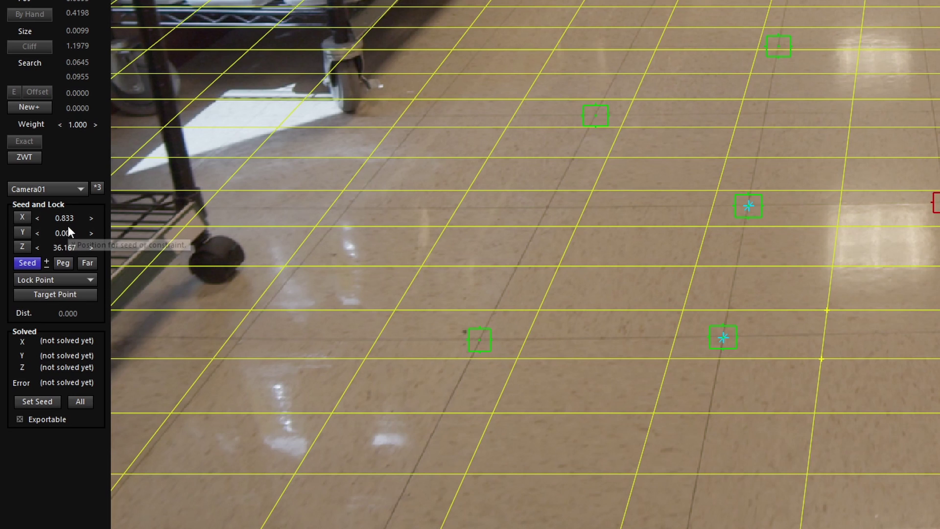
left_click(72, 275)
left_click(67, 280)
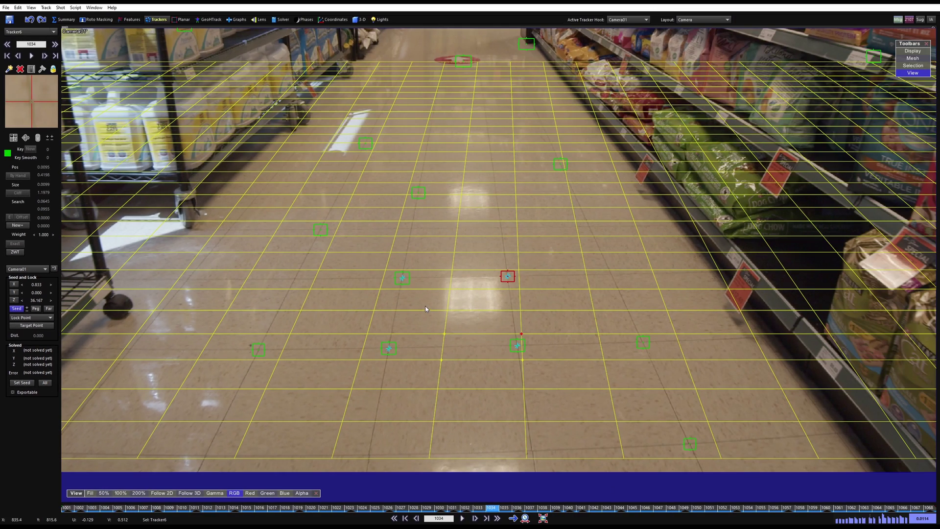
scroll(418, 321, "down", 4)
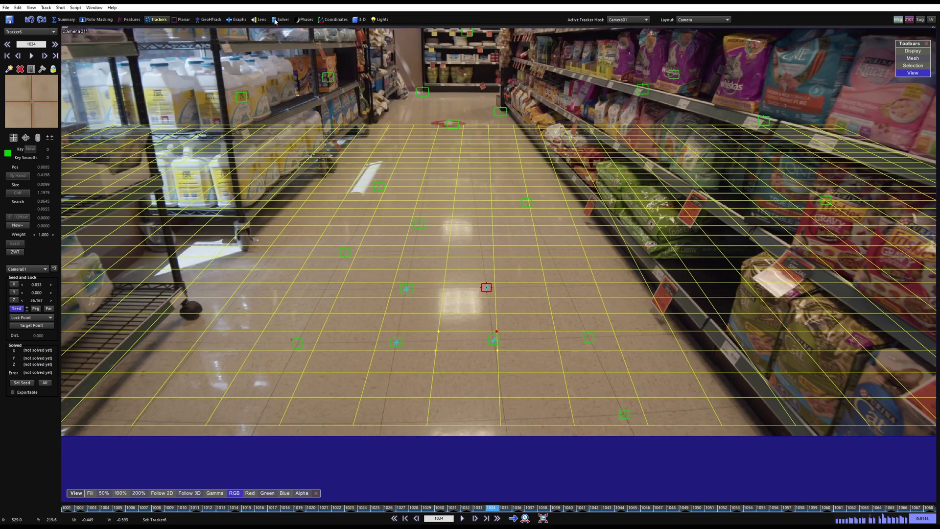
Run the automatic camera solve in the Solver room and accept the finished solve
left_click(275, 20)
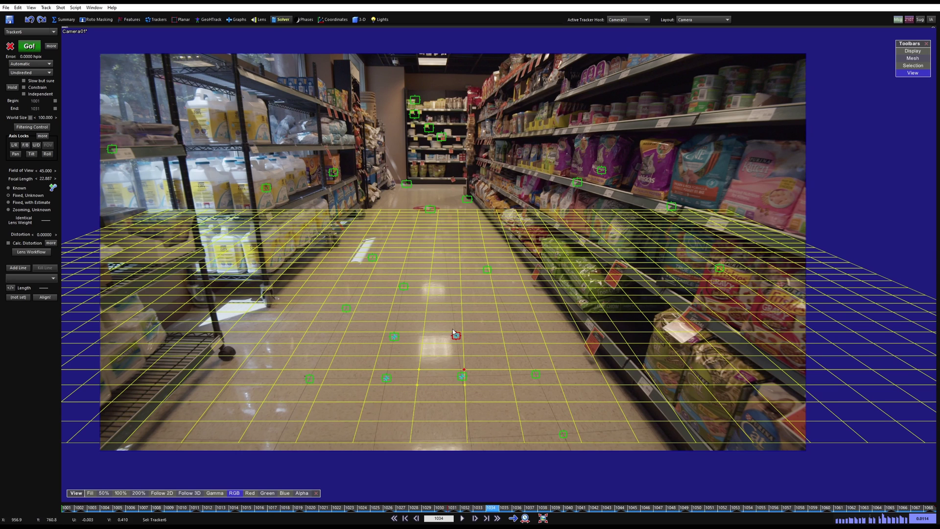
middle_click_drag(431, 372, 438, 377)
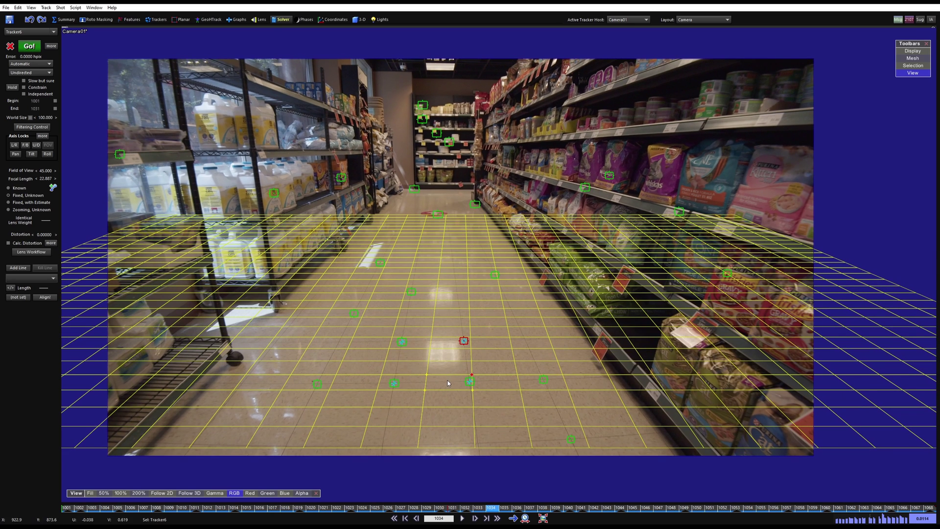
left_click(30, 46)
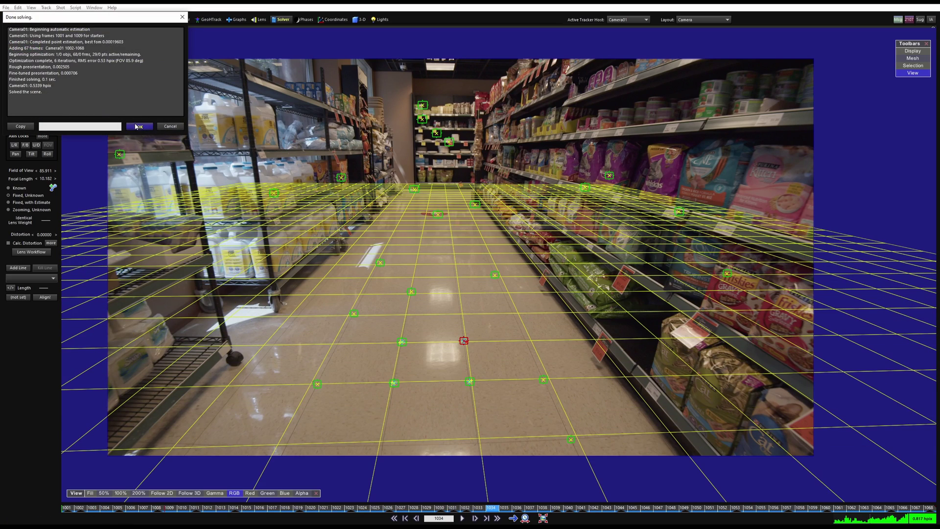
left_click(138, 127)
Go to frame 1048 and examine how the plane mesh aligns with the floor tiles and solved trackers
left_click_drag(239, 511, 673, 468)
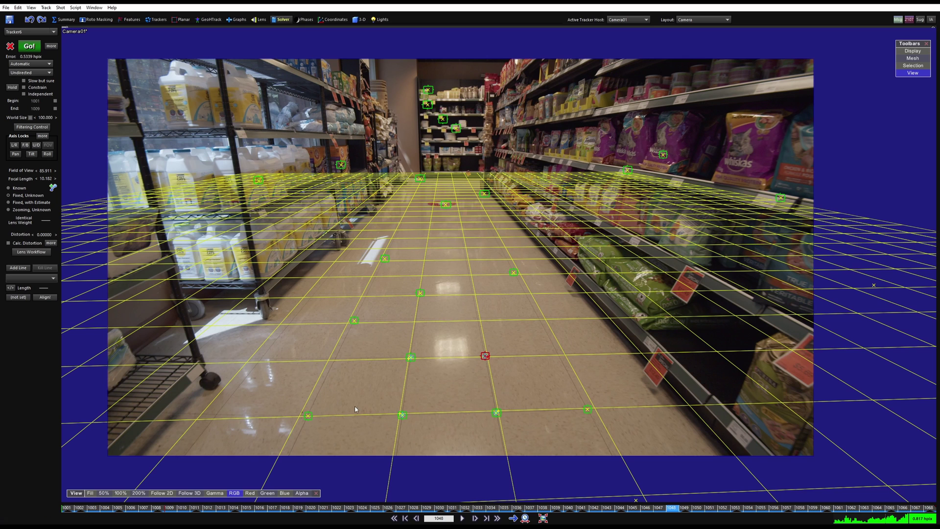
scroll(441, 431, "up", 5)
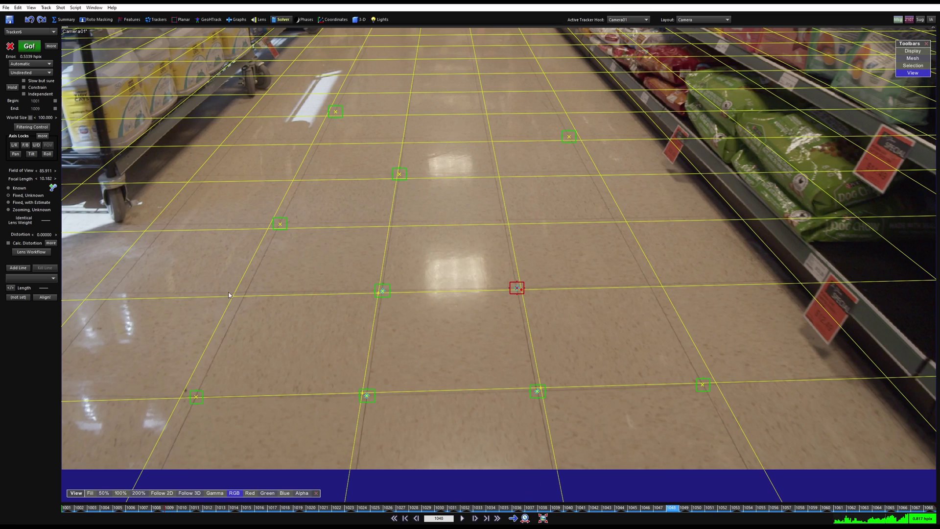
scroll(402, 338, "down", 7)
scroll(413, 320, "up", 4)
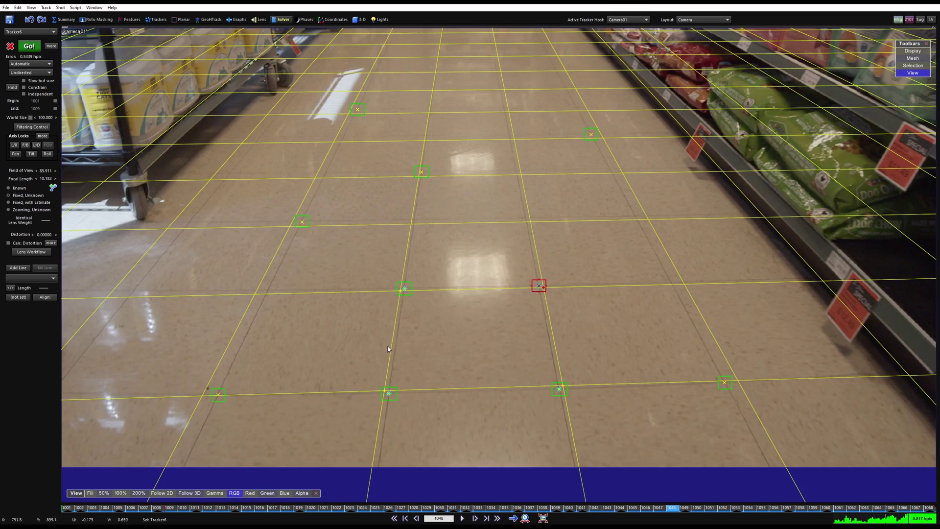
scroll(446, 333, "down", 4)
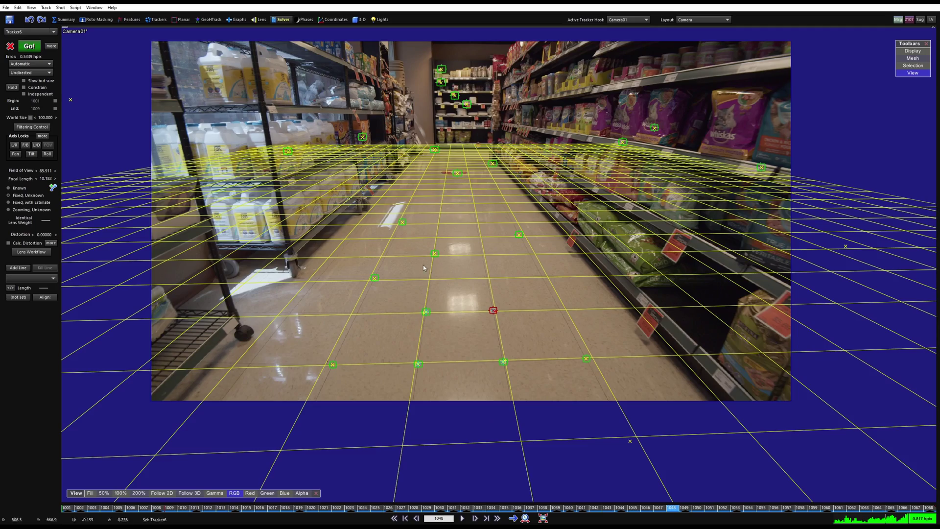
scroll(456, 351, "up", 2)
scroll(325, 312, "up", 4)
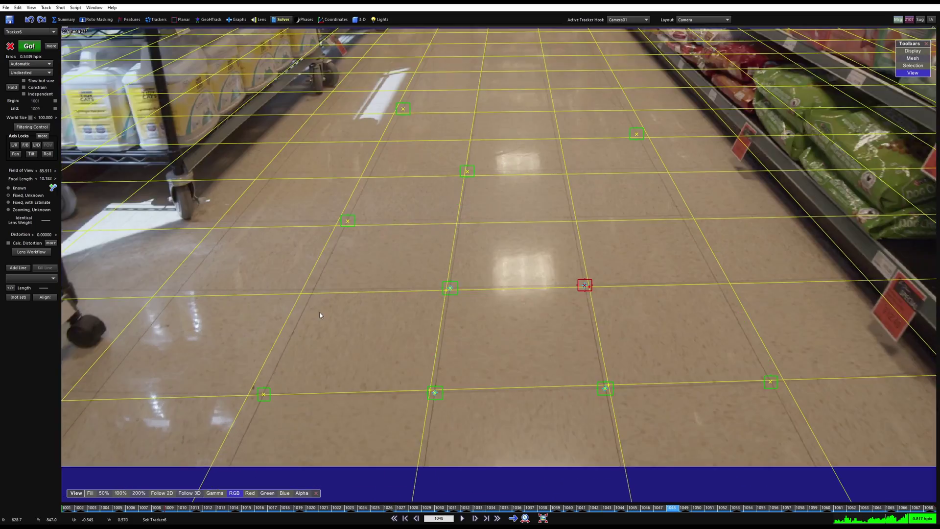
Play through the shot, stop at frame 1033, and examine how the plane mesh lines up with the floor tiles and trackers
middle_click_drag(326, 308, 377, 370)
scroll(368, 279, "down", 4)
key("space")
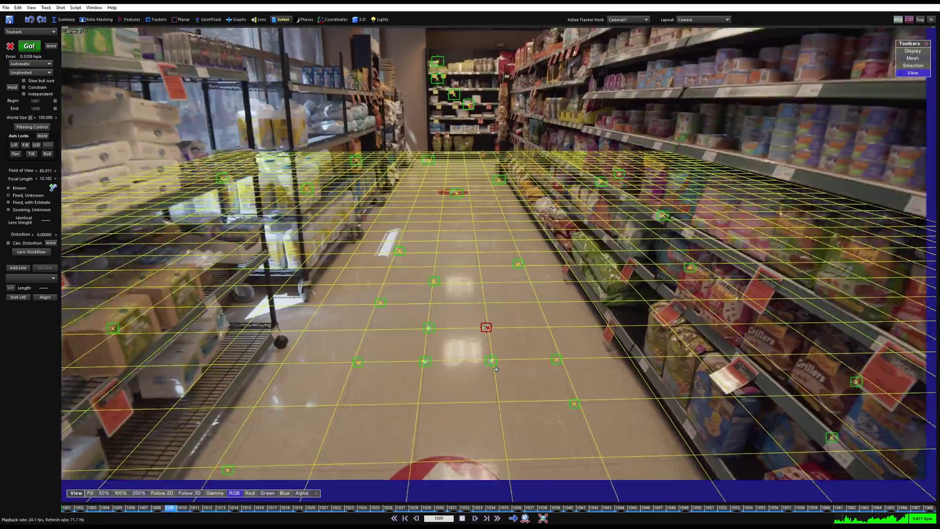
key("space")
scroll(439, 383, "up", 2)
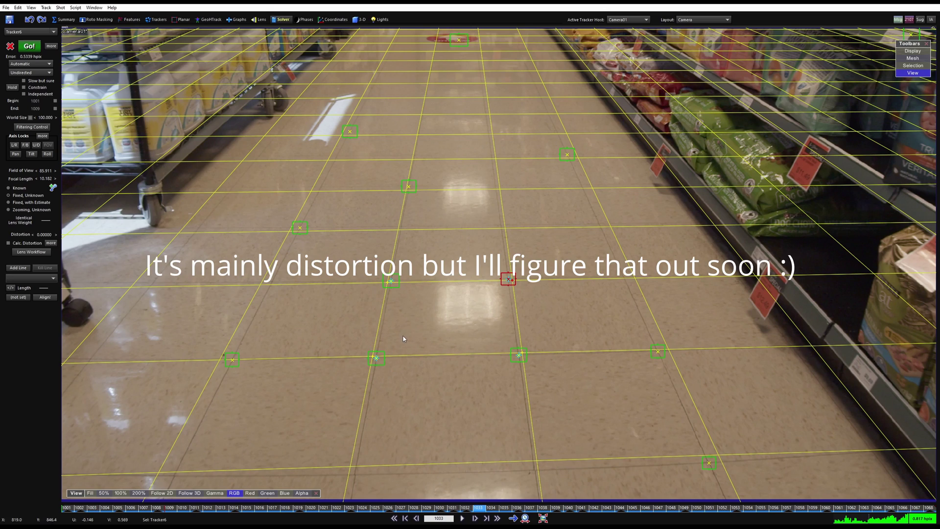
scroll(401, 331, "up", 1)
scroll(395, 326, "down", 5)
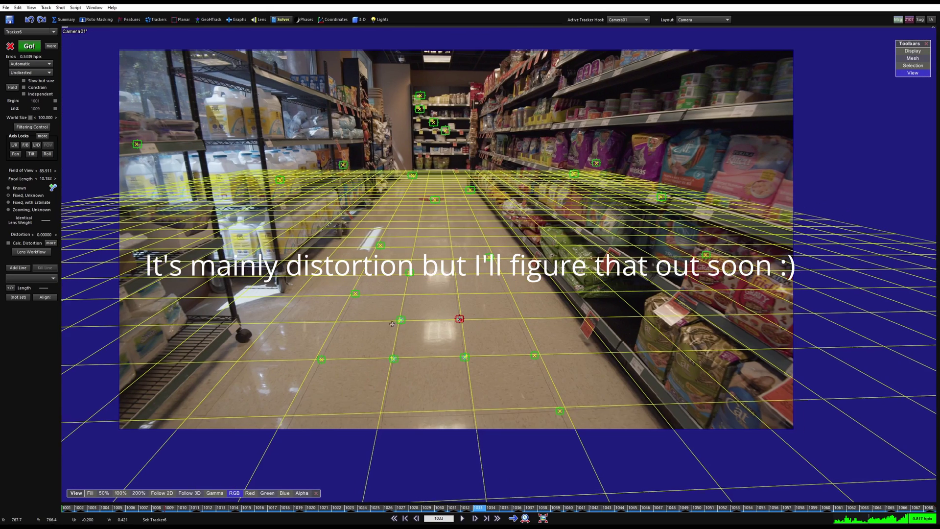
middle_click_drag(392, 324, 417, 351)
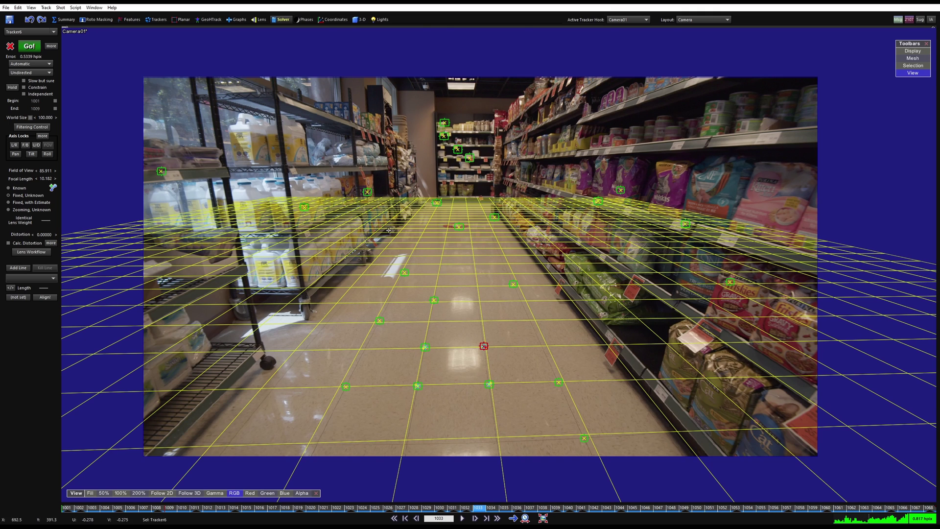
scroll(454, 389, "up", 5)
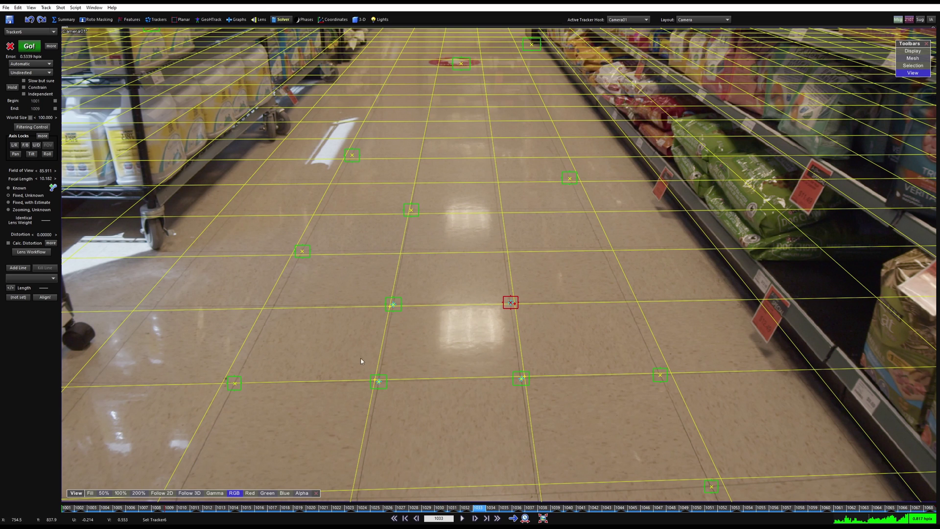
scroll(496, 288, "down", 3)
scroll(420, 362, "down", 2)
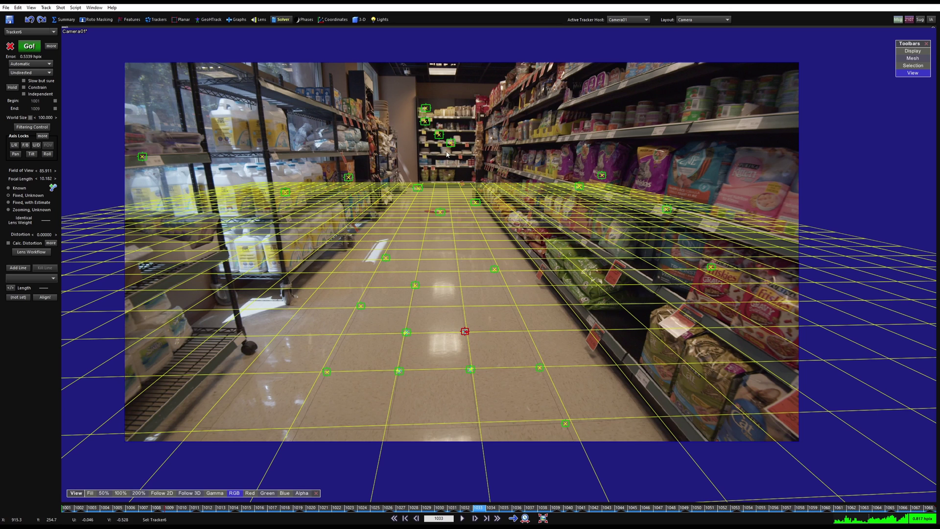
scroll(431, 232, "up", 4)
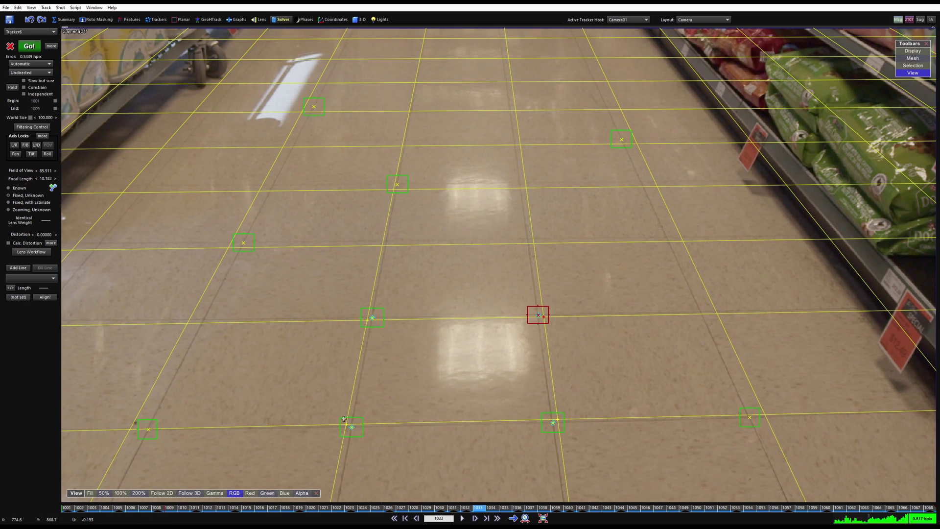
middle_click_drag(367, 377, 337, 339)
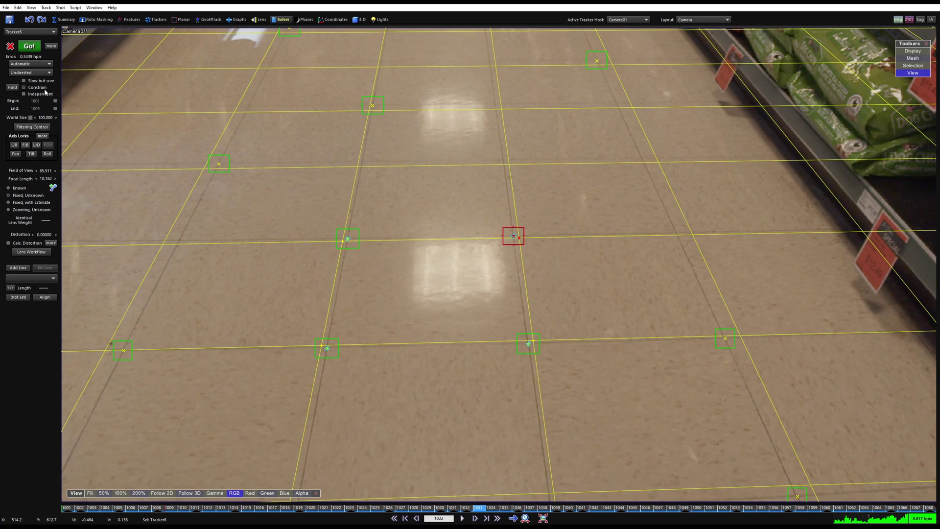
Rerun the automatic camera solve, accept it, and check the mesh fit on the floor at frame 1051
left_click(30, 47)
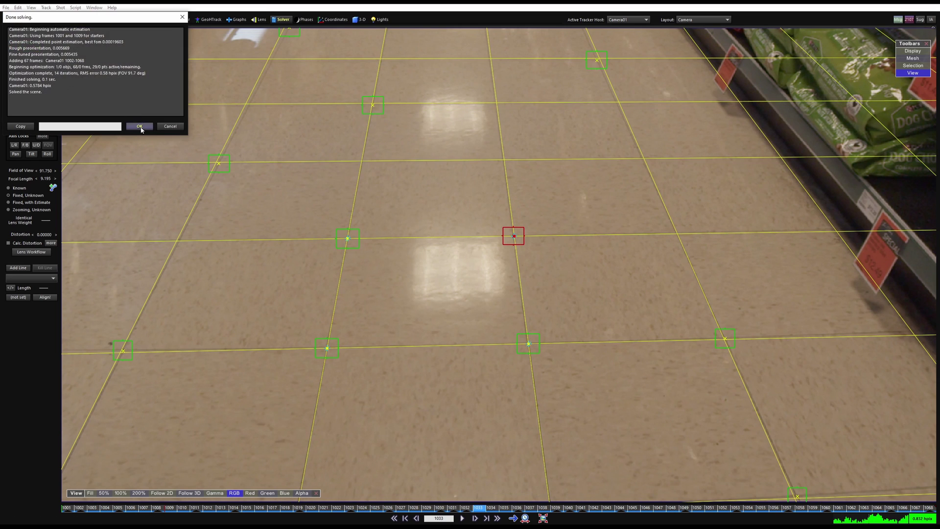
left_click(139, 127)
scroll(363, 266, "down", 3)
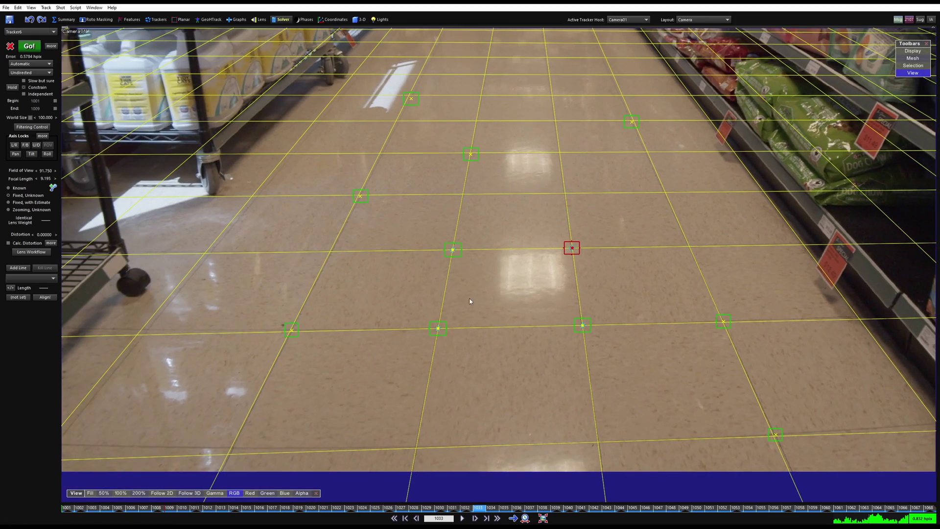
scroll(473, 310, "down", 3)
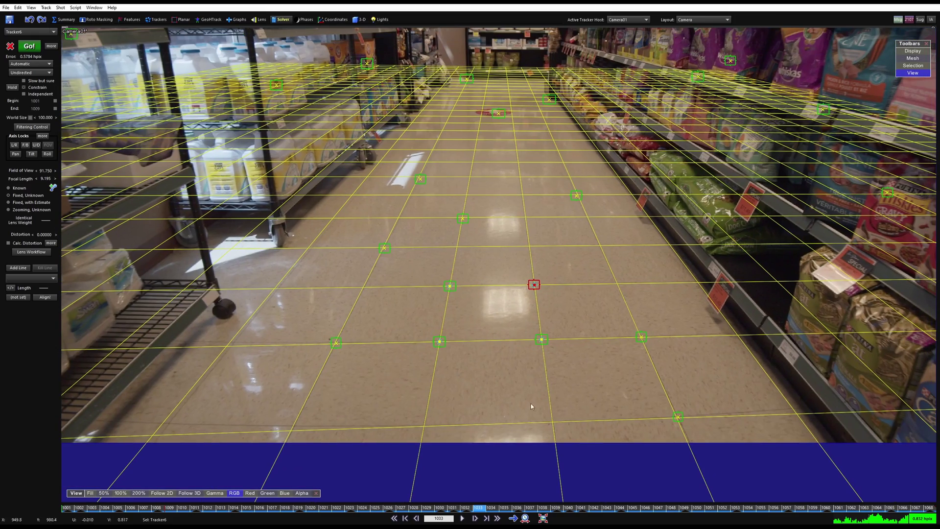
left_click_drag(476, 499, 708, 481)
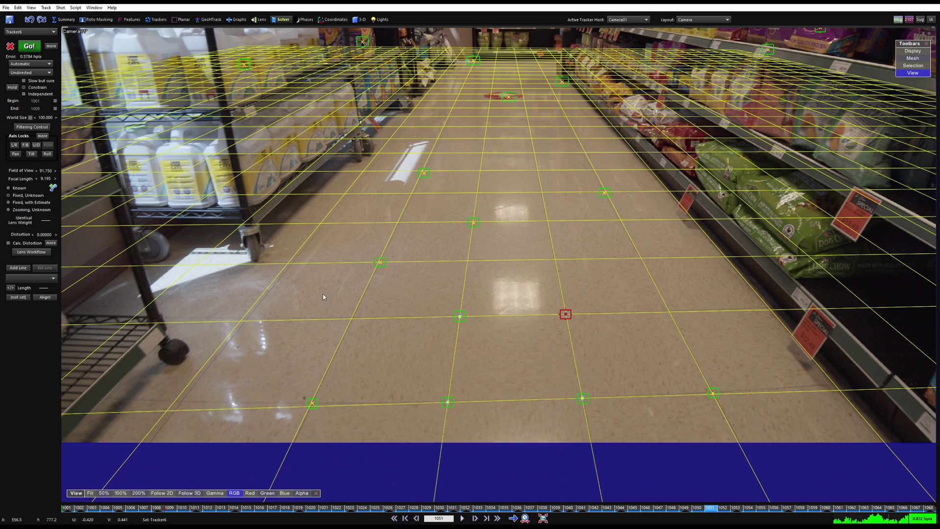
Switch the solving mode to Refine, re-solve the camera, and accept the finished solve
left_click(41, 64)
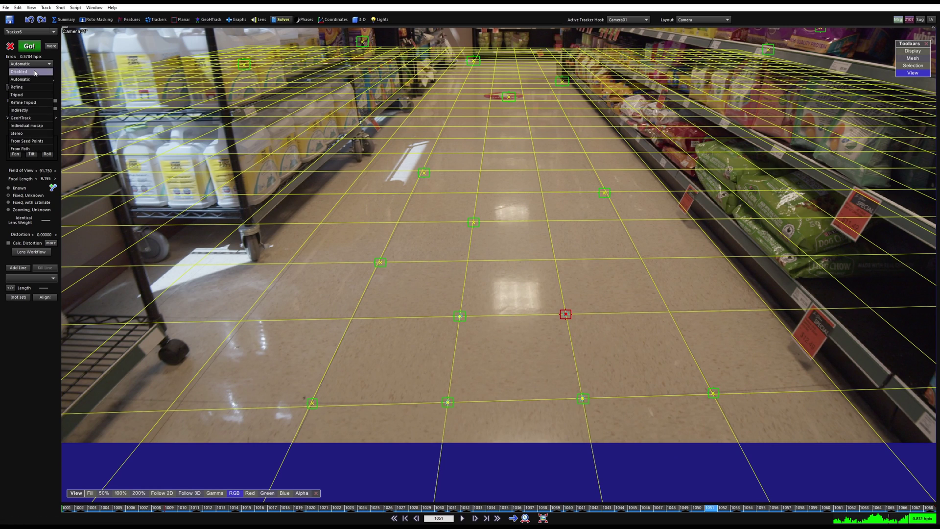
left_click(33, 87)
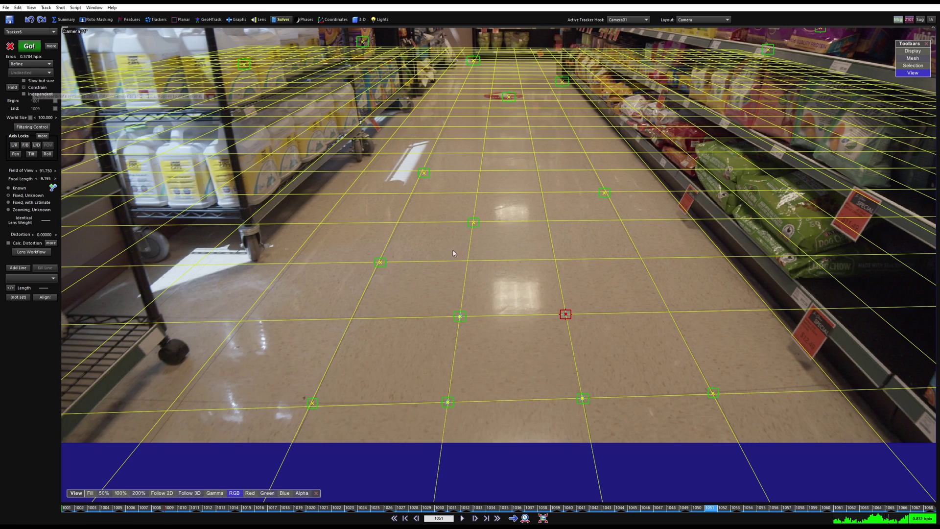
scroll(452, 251, "down", 3)
scroll(457, 321, "down", 2)
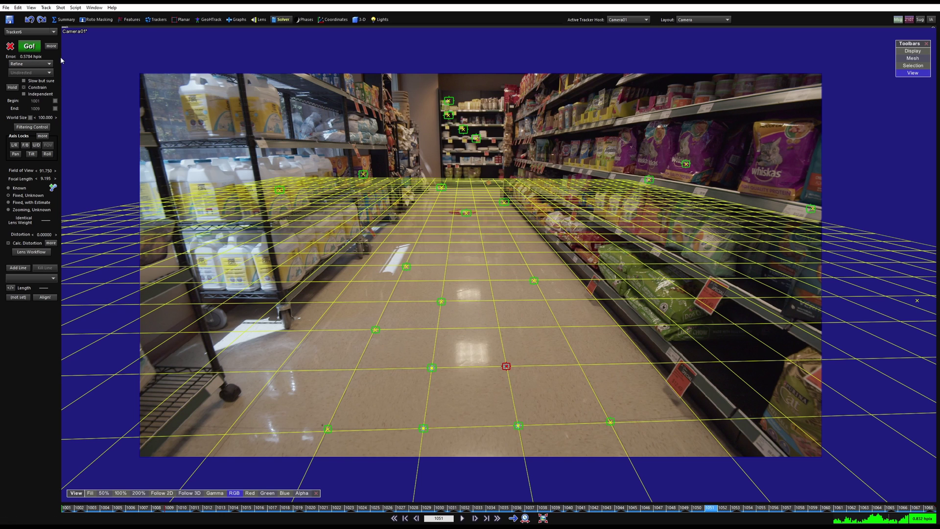
left_click(29, 46)
left_click(140, 127)
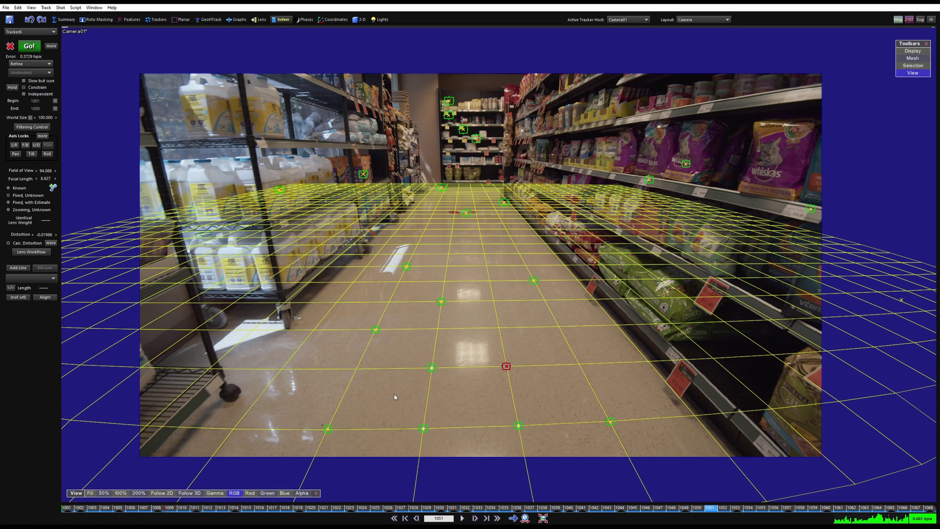
Compare the floor mesh before and after the refined solve by undoing and redoing it, keeping the refined version
scroll(674, 439, "up", 3)
middle_click_drag(708, 446, 616, 373)
key("ctrl+z")
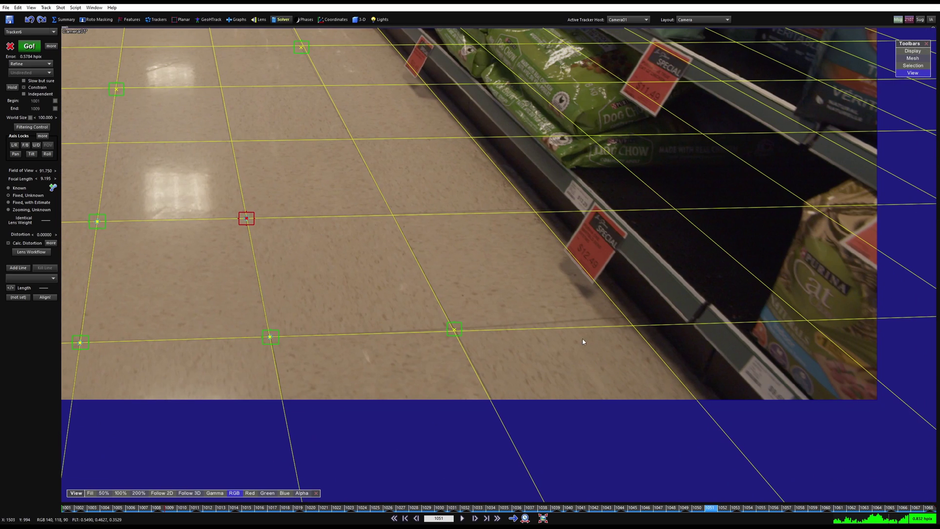
scroll(631, 348, "up", 2)
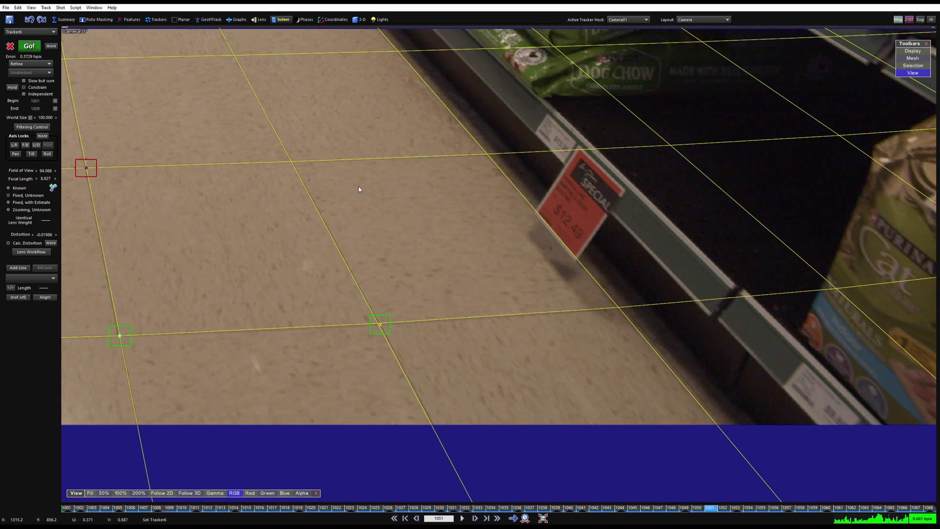
key("ctrl+y")
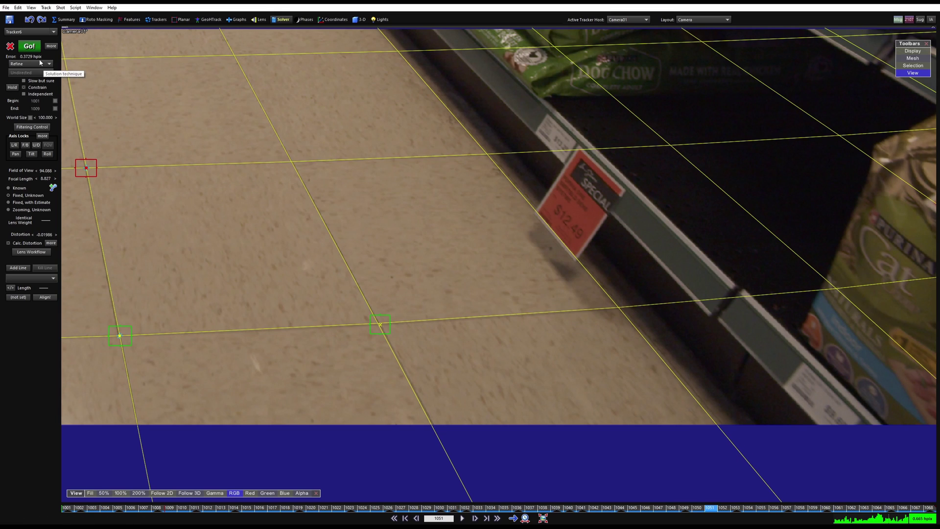
key("ctrl+z")
key("ctrl+y")
scroll(632, 331, "down", 3)
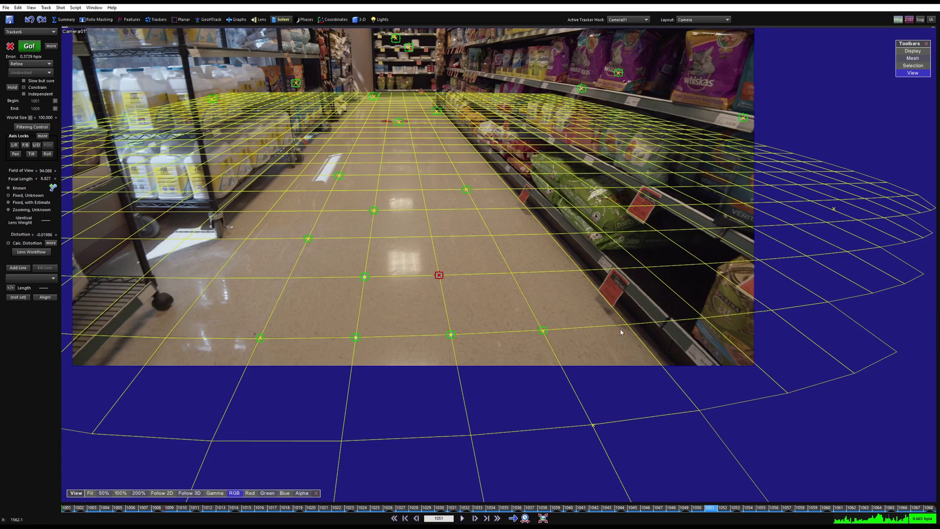
Go to frame 1060 and examine the mesh alignment with the near and far floor tile seams and trackers
middle_click_drag(459, 295, 569, 374)
left_click_drag(390, 509, 816, 517)
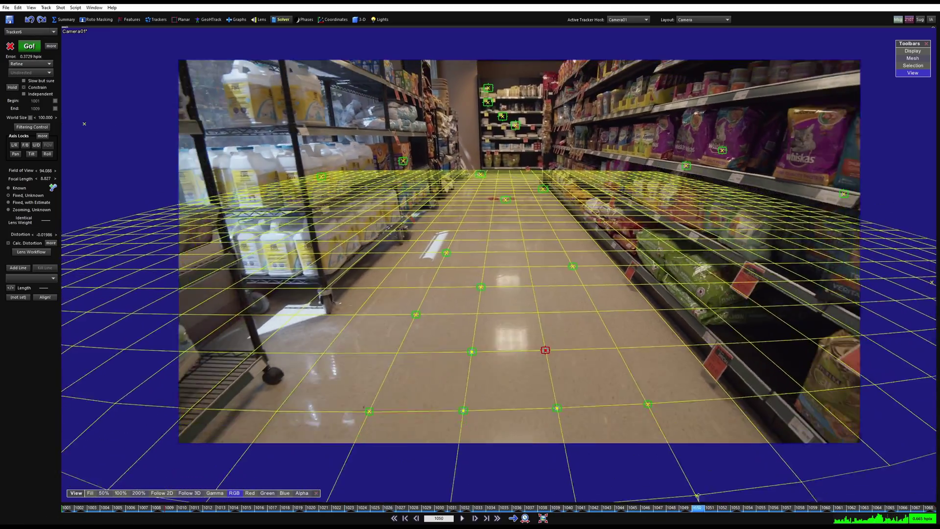
scroll(558, 284, "up", 5)
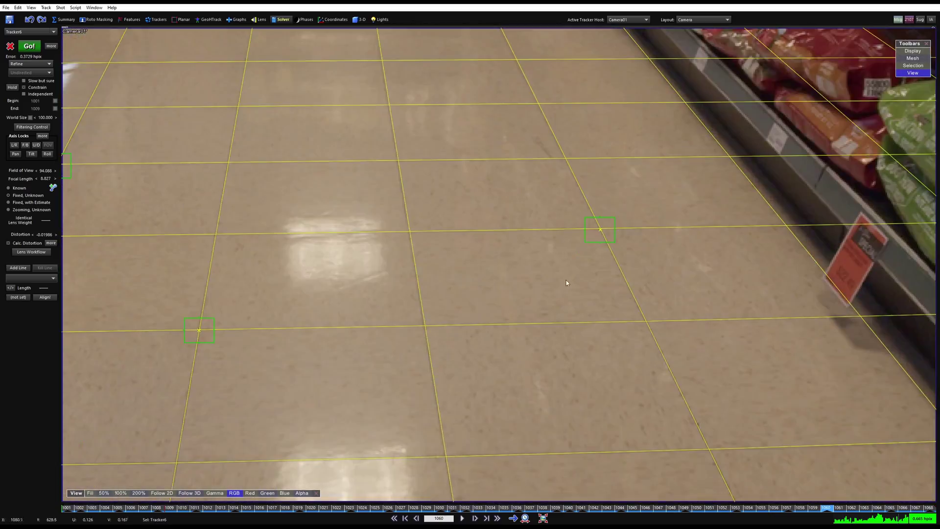
scroll(507, 271, "up", 2)
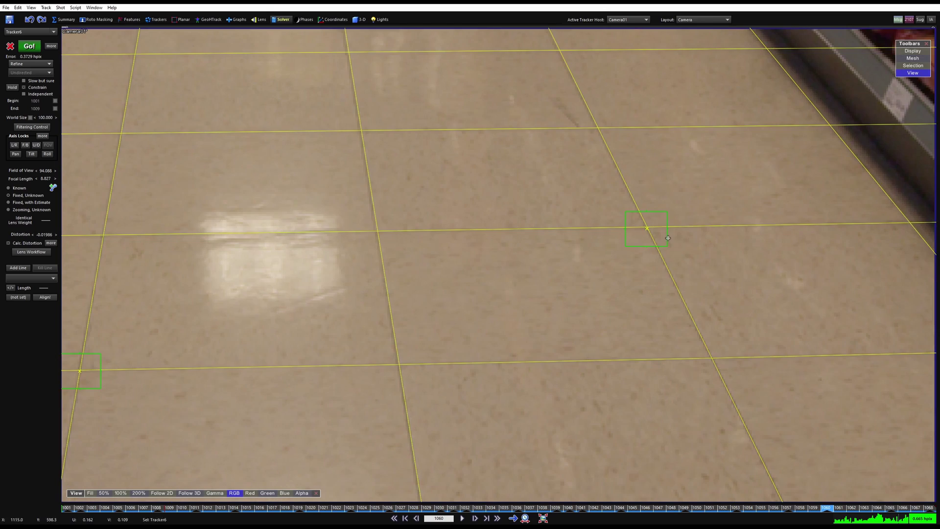
scroll(612, 252, "down", 7)
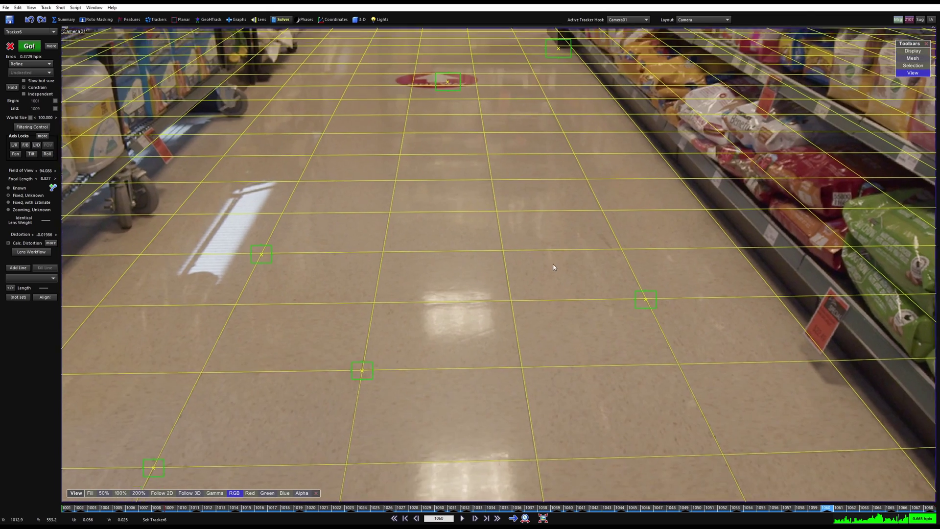
scroll(284, 201, "up", 5)
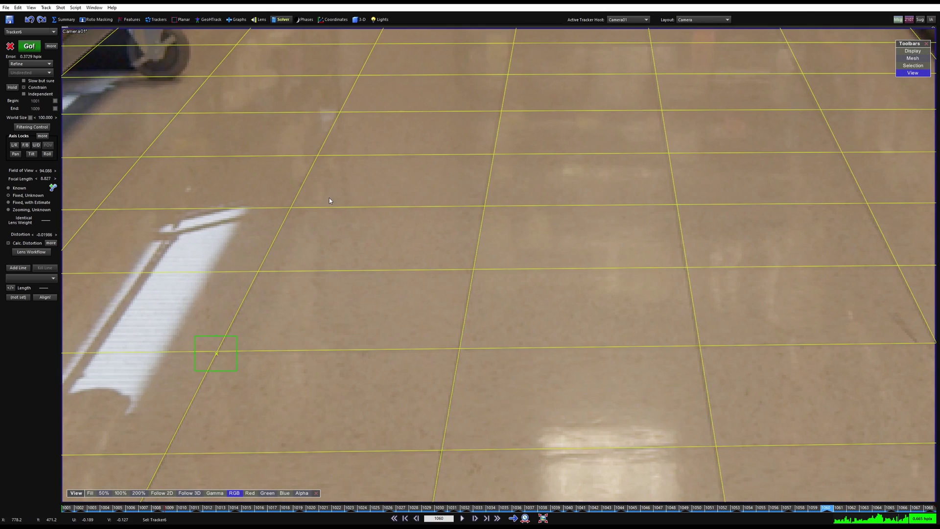
scroll(319, 230, "down", 6)
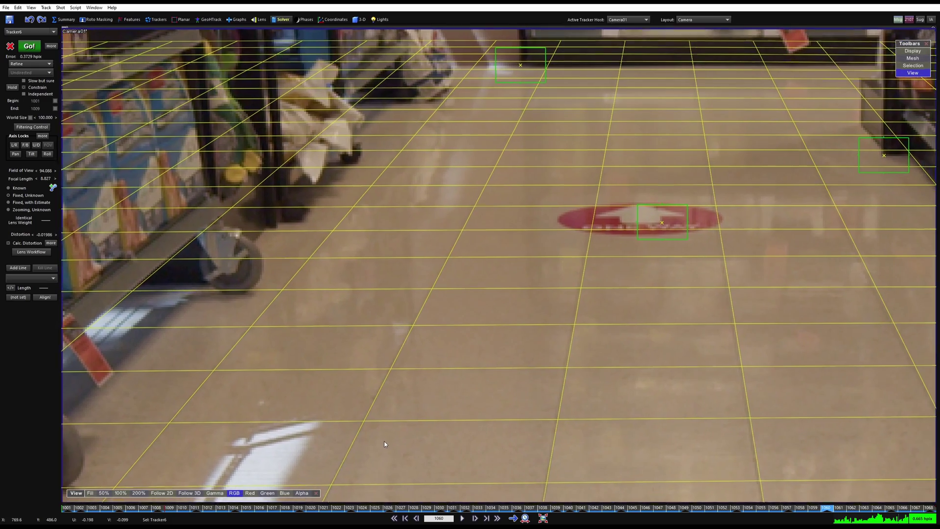
scroll(489, 260, "down", 6)
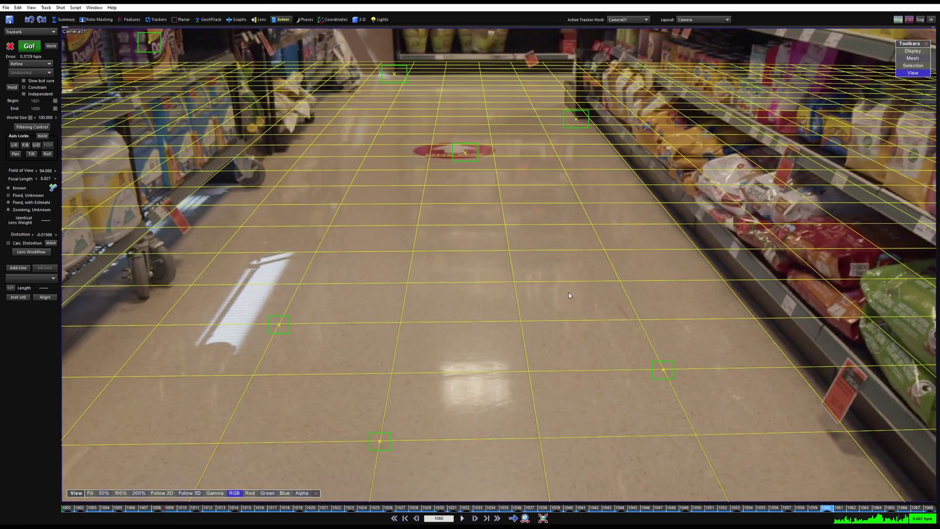
scroll(570, 294, "down", 5)
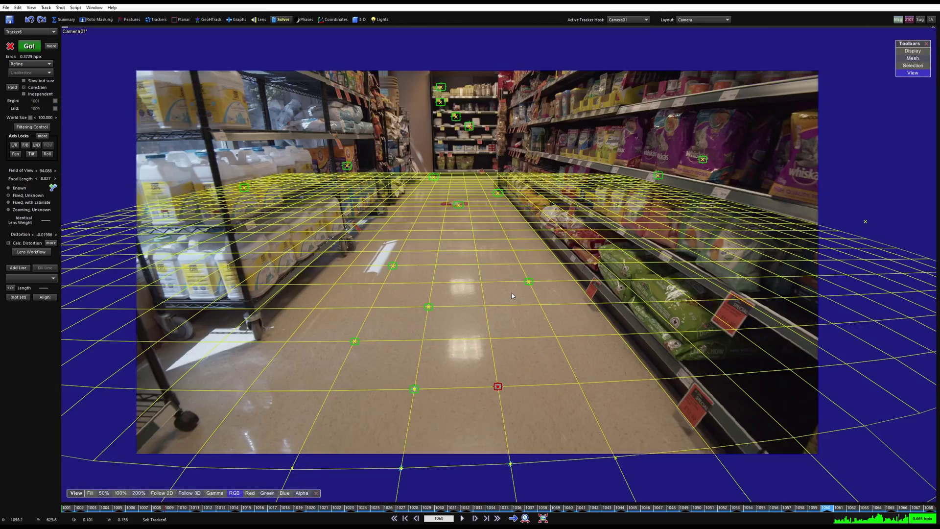
scroll(527, 319, "up", 3)
scroll(530, 278, "up", 2)
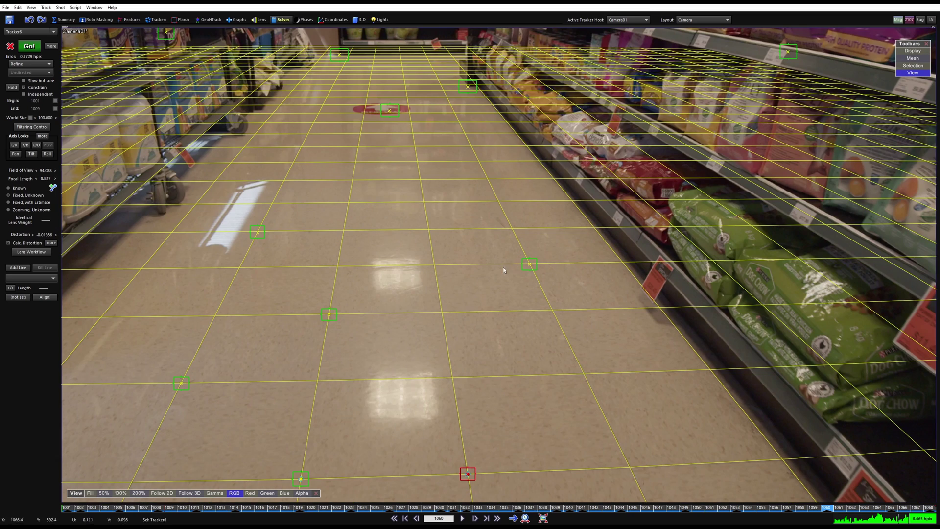
scroll(503, 270, "up", 3)
Select Tracker7 and, in the Perspective layout, place its seed point on the mesh vertex at that tile corner
left_click(541, 259)
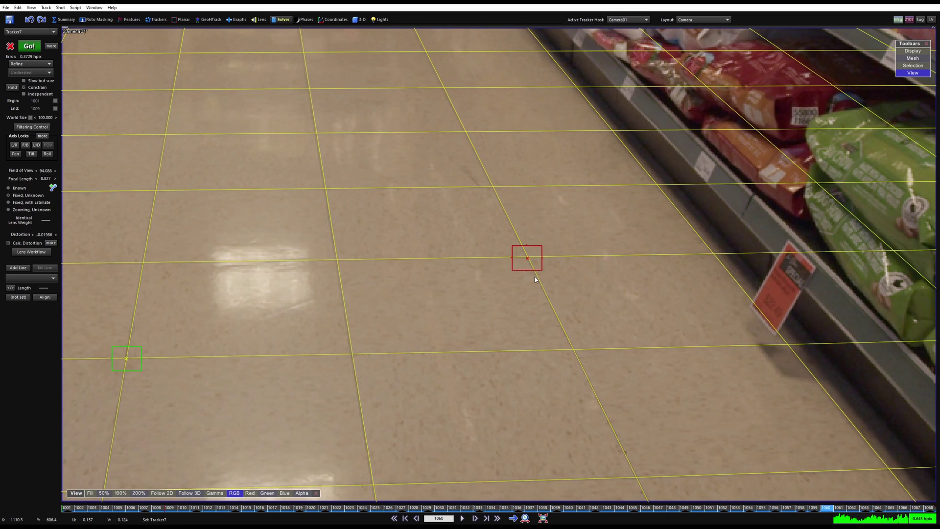
key("7")
scroll(387, 289, "down", 12)
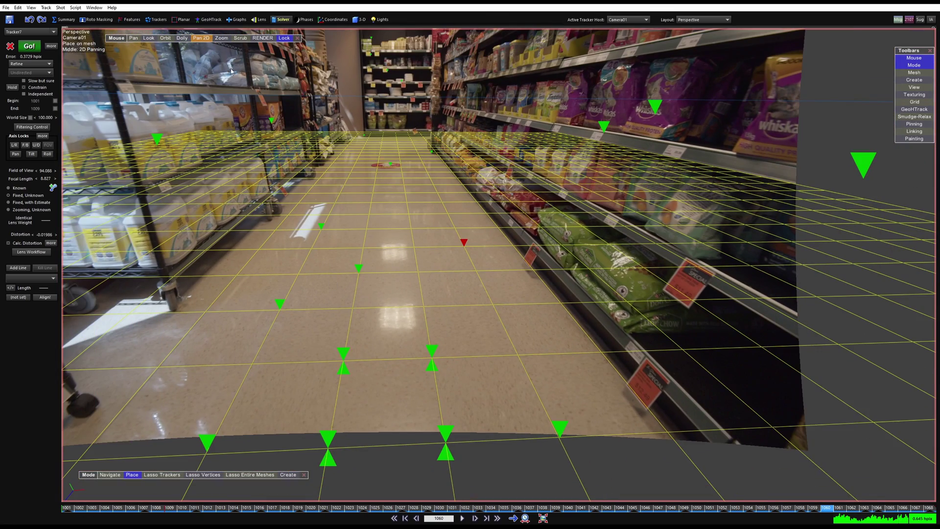
scroll(464, 241, "up", 10)
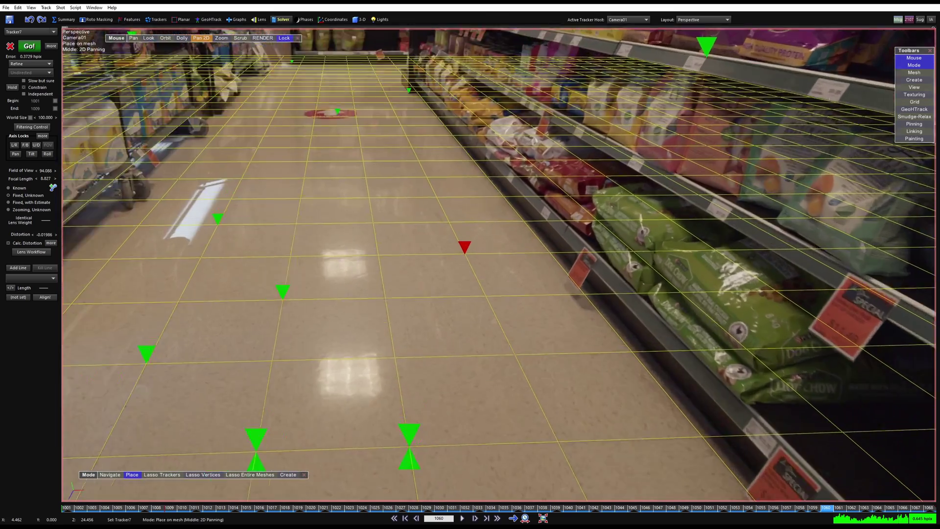
scroll(485, 302, "up", 1)
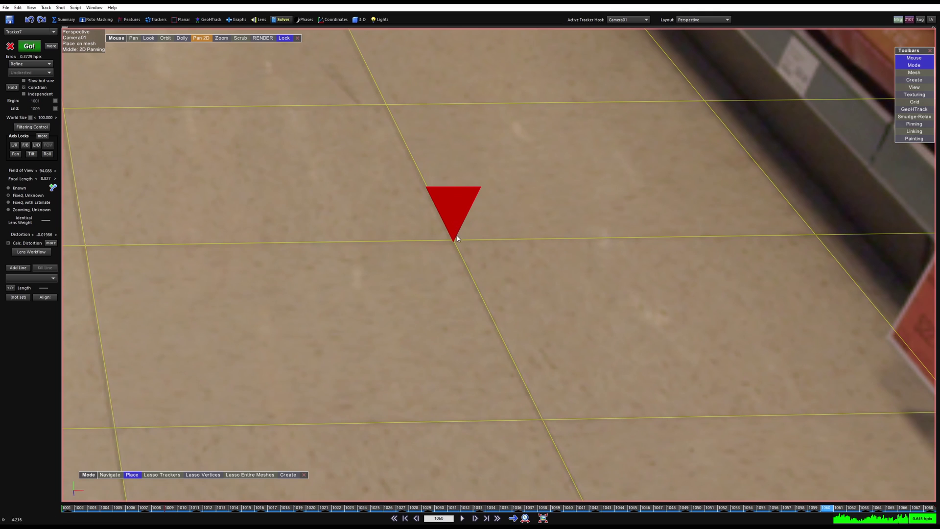
left_click_drag(470, 284, 454, 243, "ctrl")
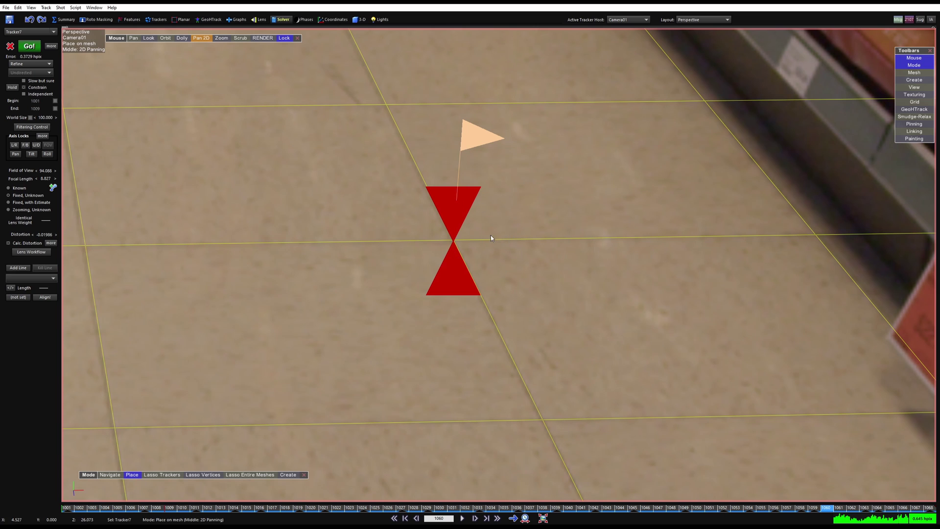
scroll(502, 237, "down", 2)
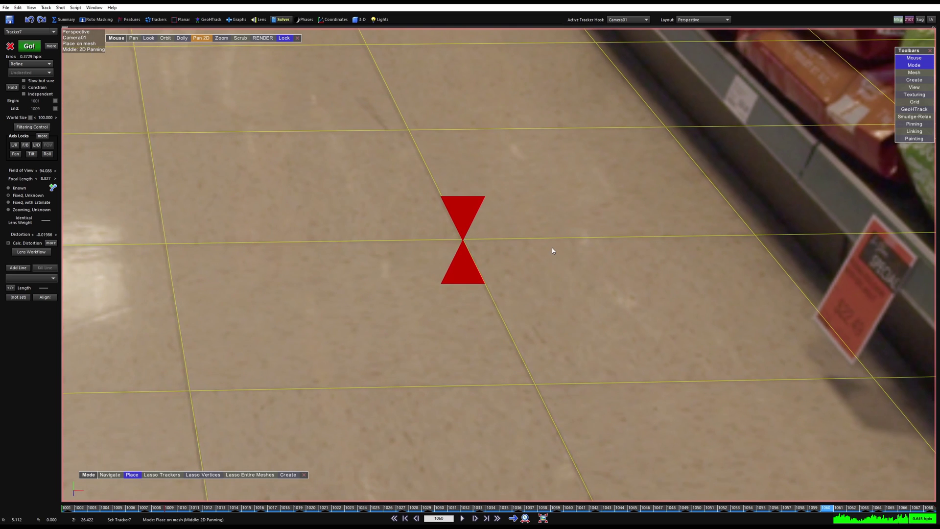
Re-solve the camera in Refine mode with the newly constrained Tracker7 and accept the finished solve
key("shift+g")
left_click(150, 127)
scroll(662, 253, "up", 2)
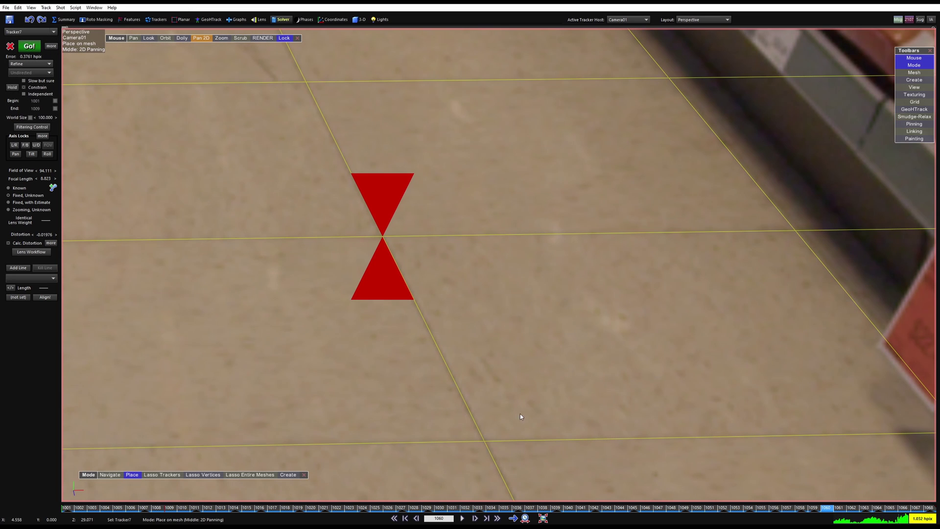
Compare the near and far floor mesh against the tile seams before and after the new solve, keeping the new solve
middle_click_drag(483, 455, 542, 326)
scroll(542, 325, "up", 4)
key("ctrl+z")
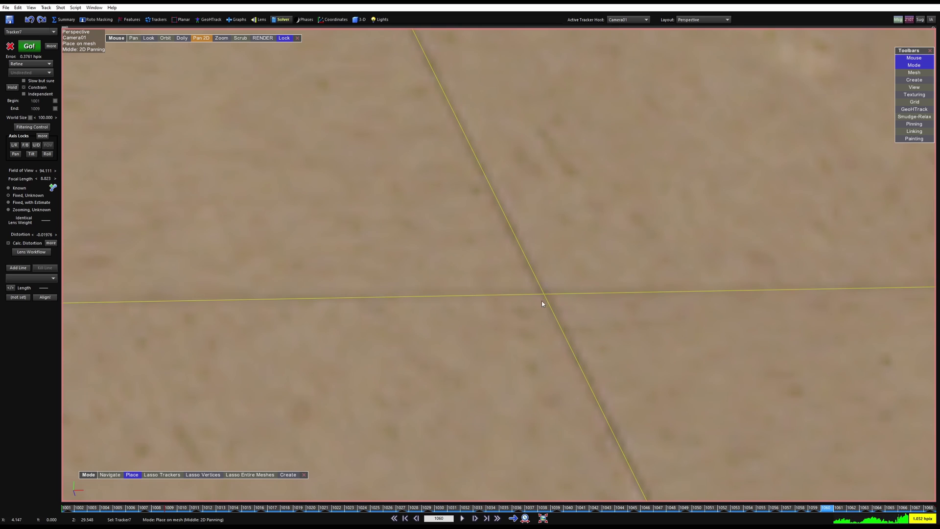
key("ctrl+y")
key("ctrl+z")
scroll(555, 304, "down", 5)
key("ctrl+y")
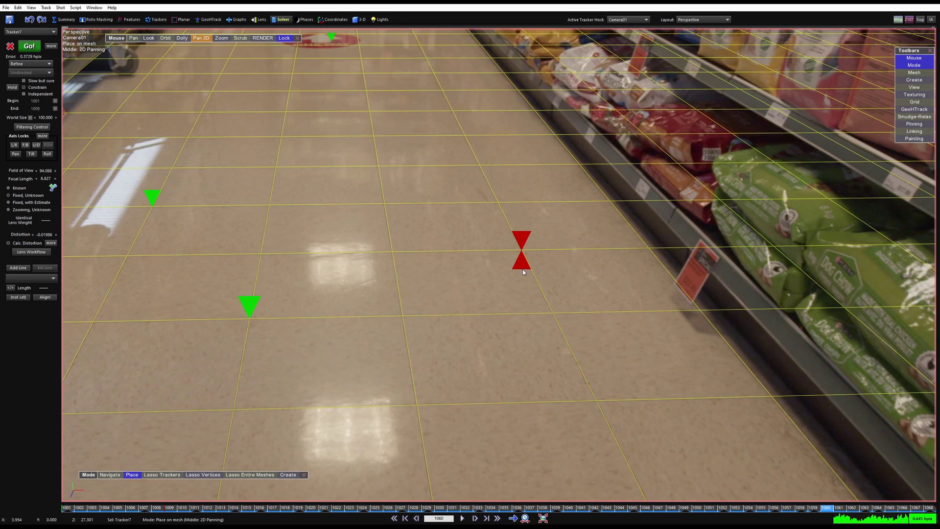
key("ctrl+z")
key("ctrl+y")
key("ctrl+z")
middle_click_drag(493, 36, 487, 132)
scroll(487, 132, "up", 3)
scroll(487, 135, "up", 5)
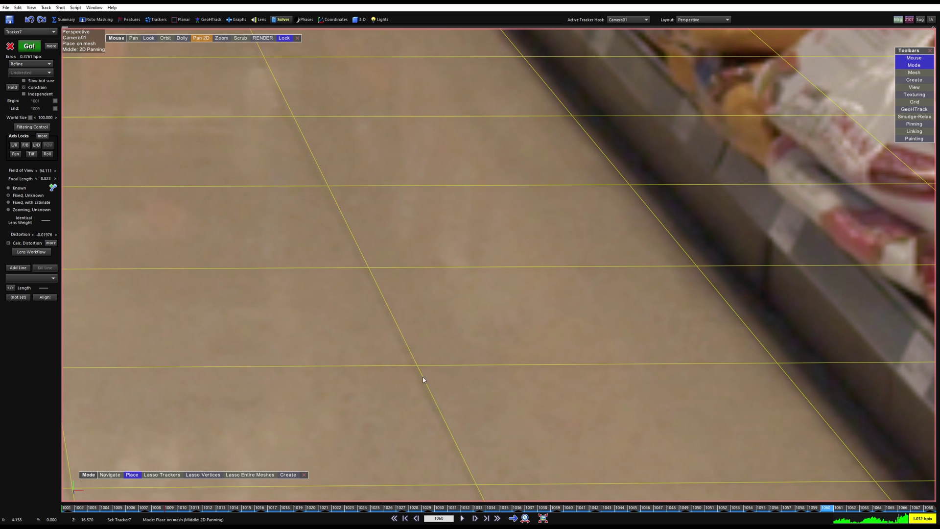
scroll(414, 366, "down", 5)
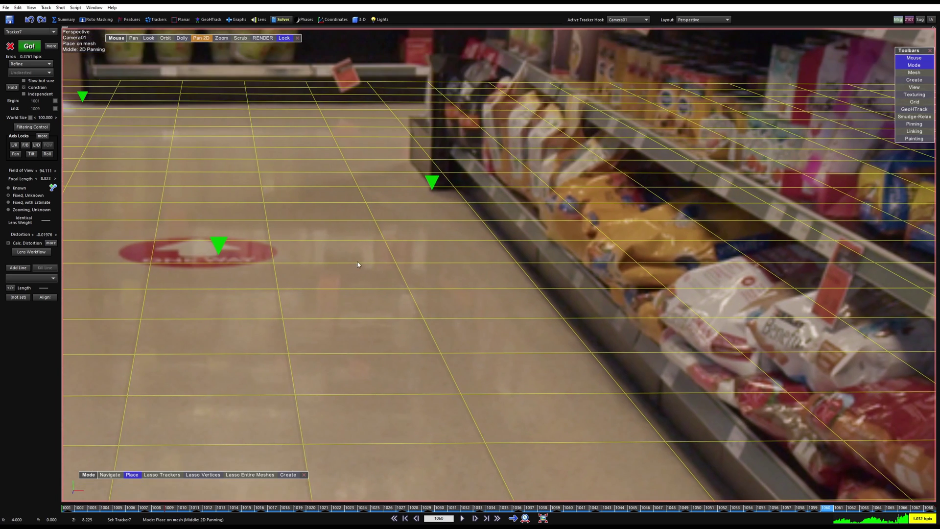
scroll(415, 203, "down", 10)
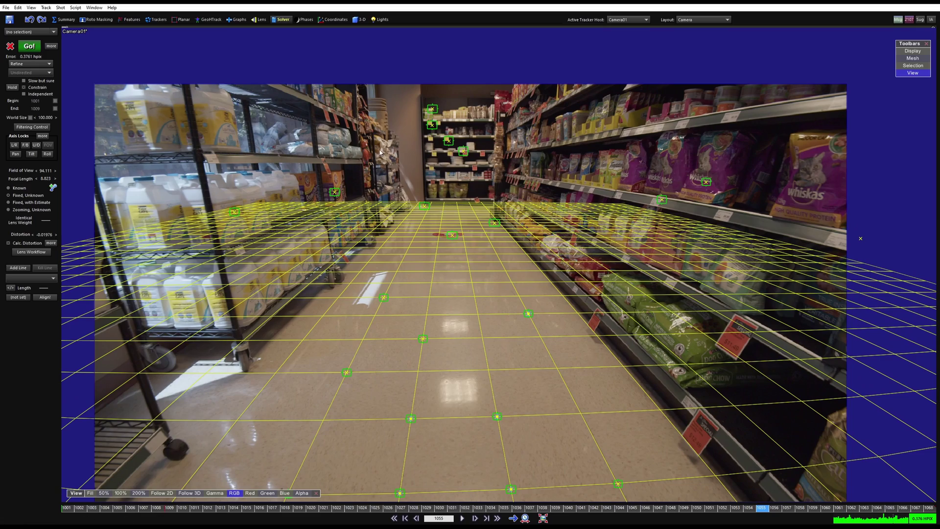
At frame 1006 in the Quad layout, create a vertical plane in the Left view, centred at about Y 20.8 and Z 0.6
left_click(132, 502)
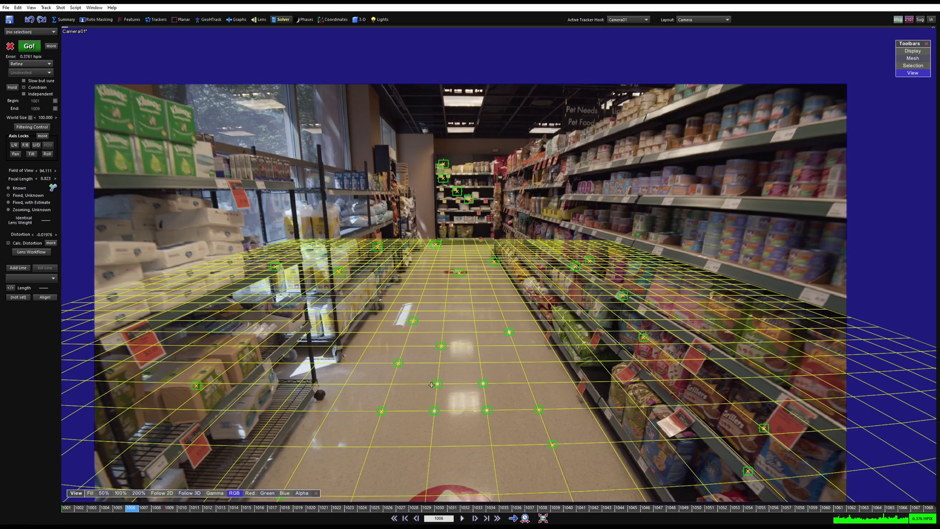
key("2")
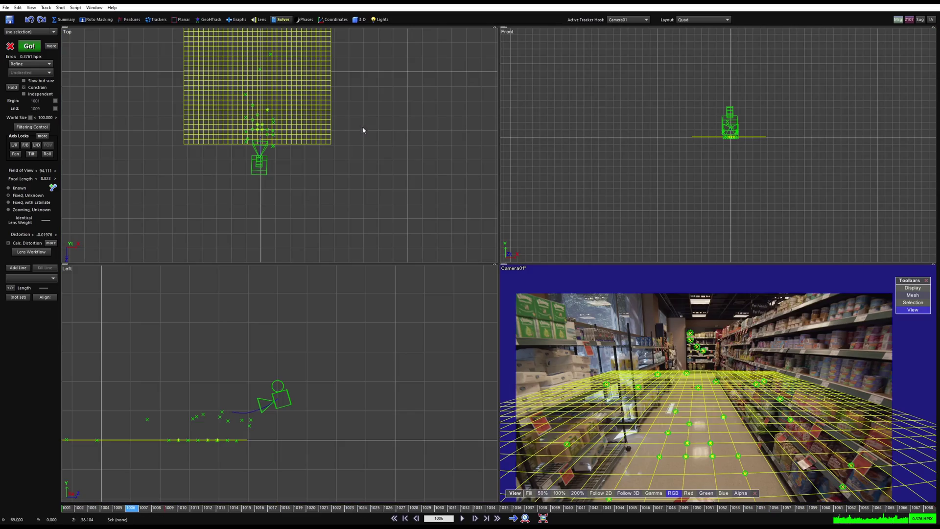
left_click(359, 20)
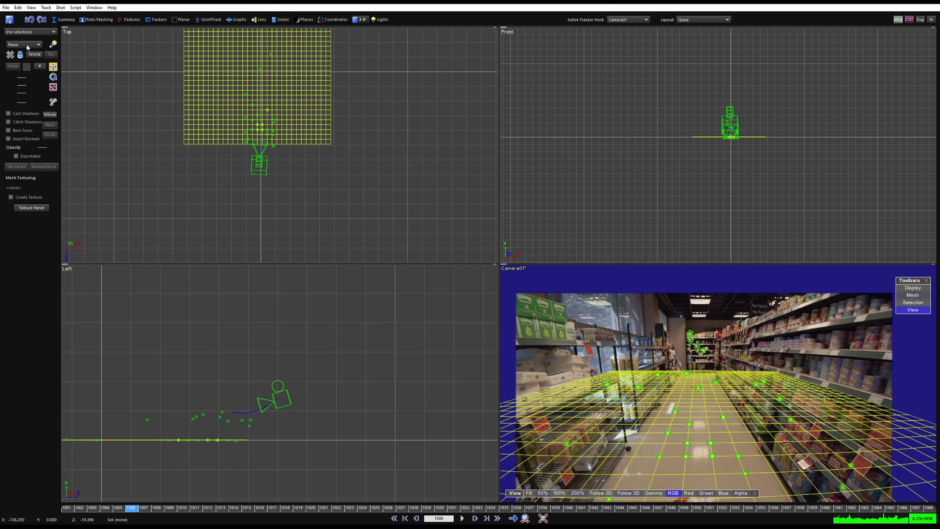
left_click(25, 45)
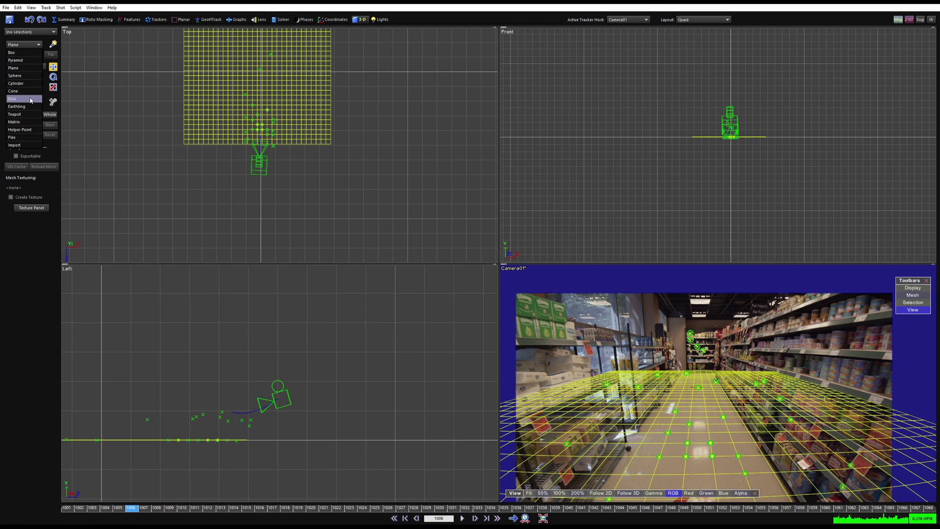
left_click(28, 68)
middle_click_drag(289, 157, 275, 215)
scroll(747, 130, "up", 3)
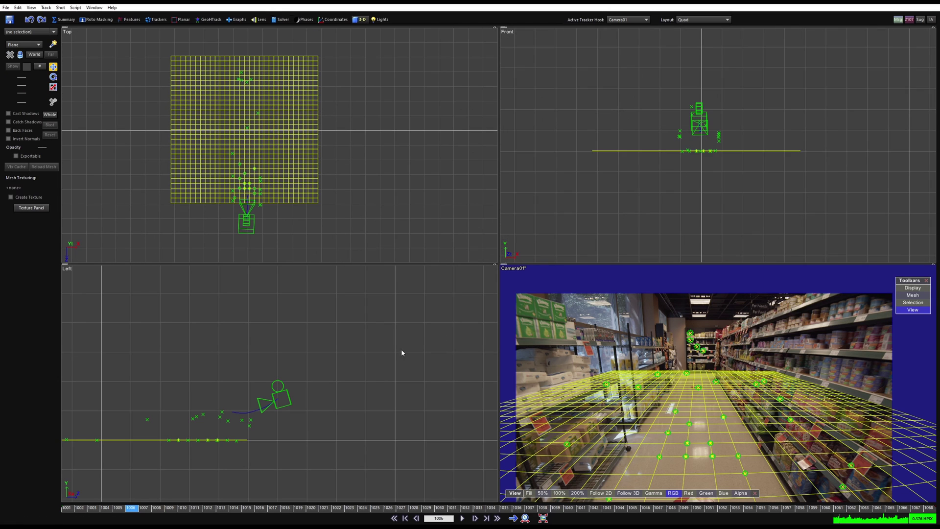
scroll(186, 410, "up", 1)
middle_click_drag(186, 410, 320, 380)
scroll(320, 380, "down", 2)
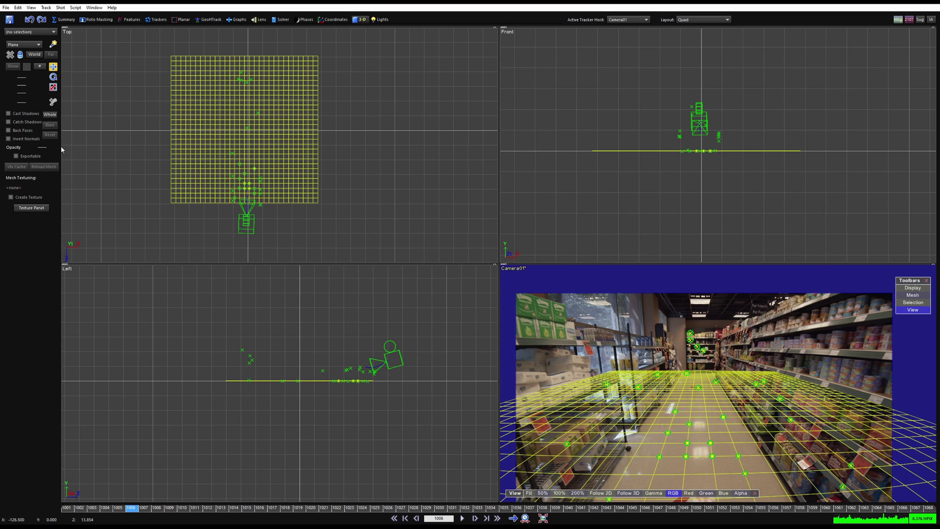
left_click(53, 44)
left_click_drag(234, 322, 367, 380)
Move the vertical plane to X -15.75 in the Top view and examine its fit to the window wall in the Camera layout
scroll(250, 146, "up", 3)
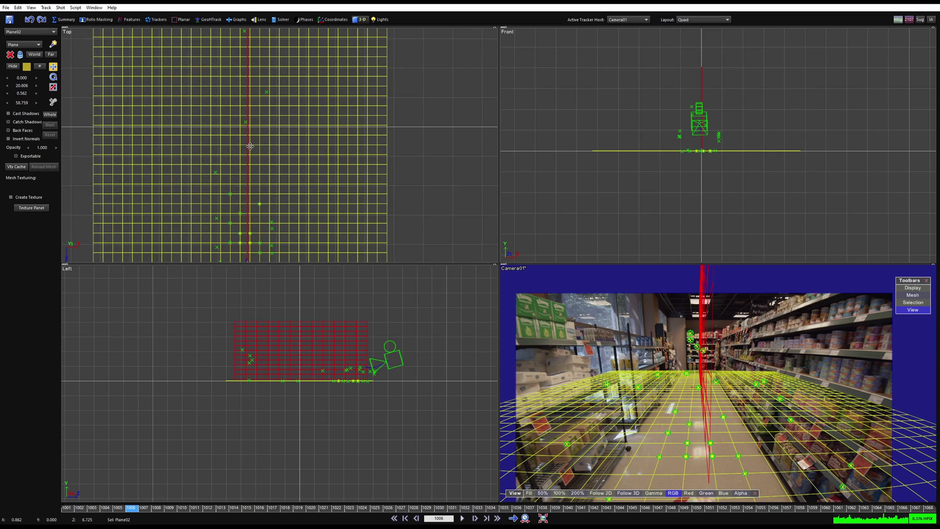
left_click_drag(245, 149, 200, 152)
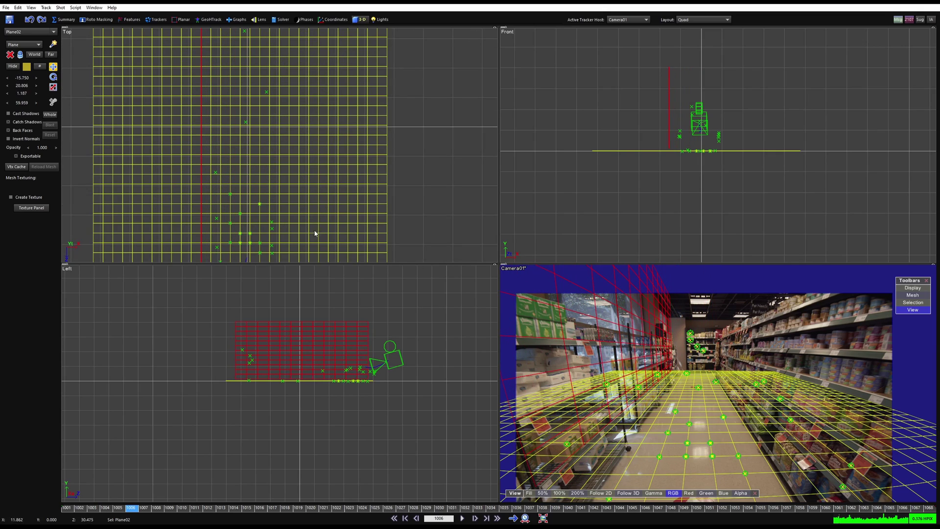
scroll(668, 329, "up", 4)
key("5")
middle_click_drag(372, 168, 424, 248)
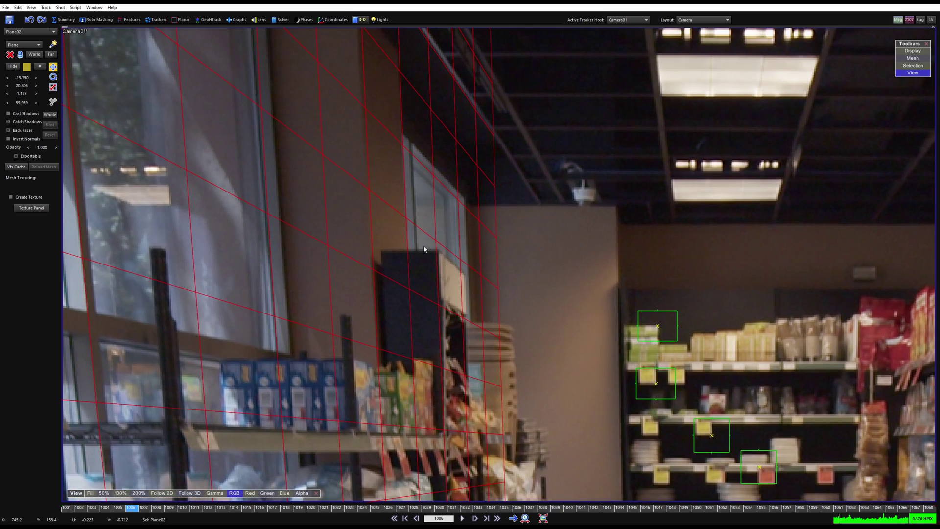
scroll(388, 206, "up", 1)
middle_click_drag(374, 144, 402, 247)
scroll(400, 304, "down", 1)
middle_click_drag(384, 359, 401, 281)
scroll(420, 292, "down", 1)
scroll(420, 292, "down", 3)
middle_click_drag(462, 370, 443, 289)
Play the shot with the wall plane, stop at frame 1043, and delete the plane
key("space")
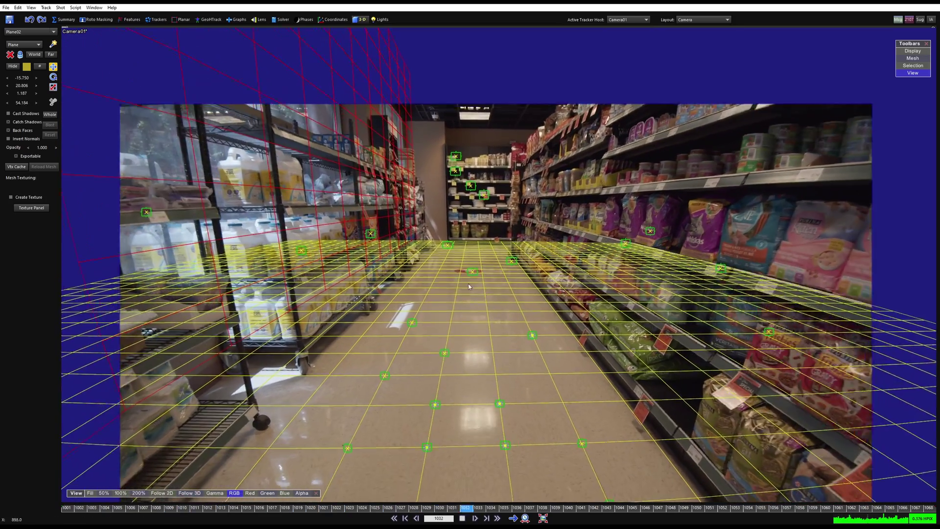
key("space")
key("7")
key("Delete")
Examine how the floor trackers line up with the grid vertices in the Top, Left and Camera views
scroll(252, 214, "down", 1)
middle_click_drag(252, 214, 241, 168)
scroll(239, 181, "up", 1)
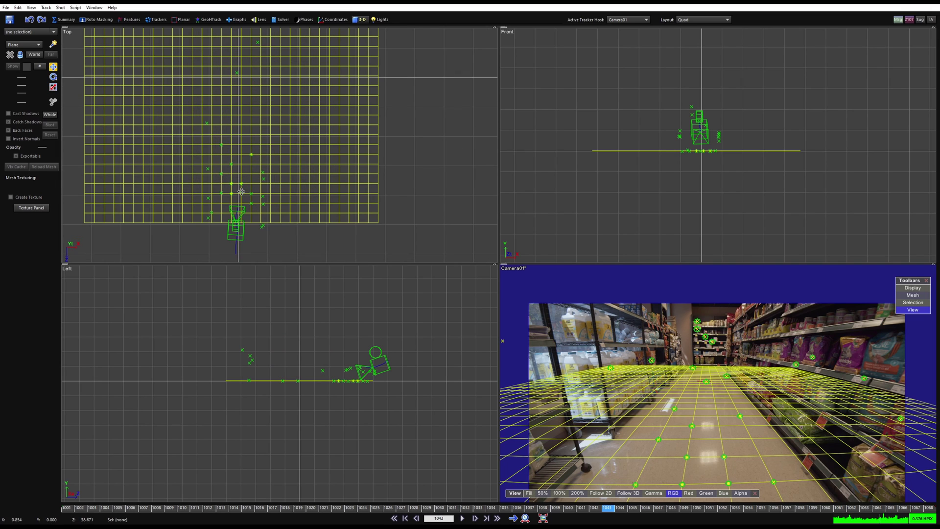
scroll(241, 192, "up", 3)
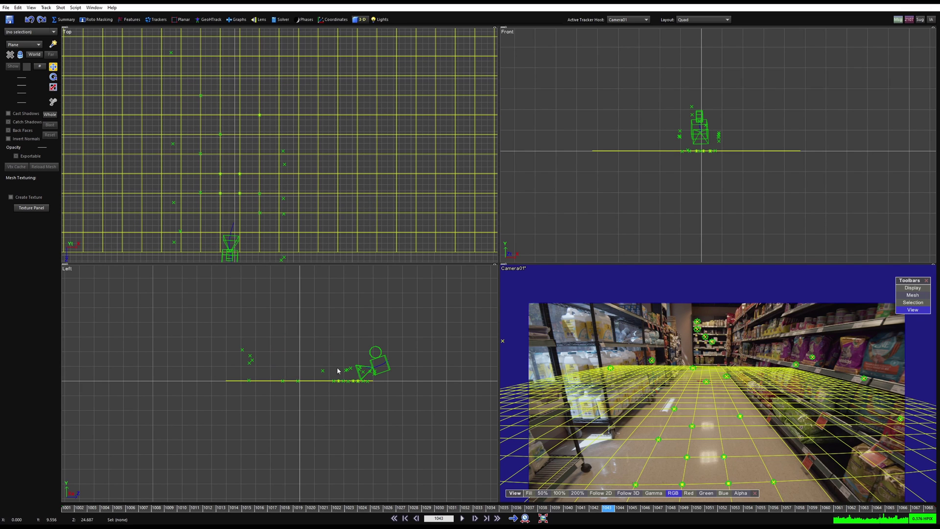
scroll(338, 387, "up", 3)
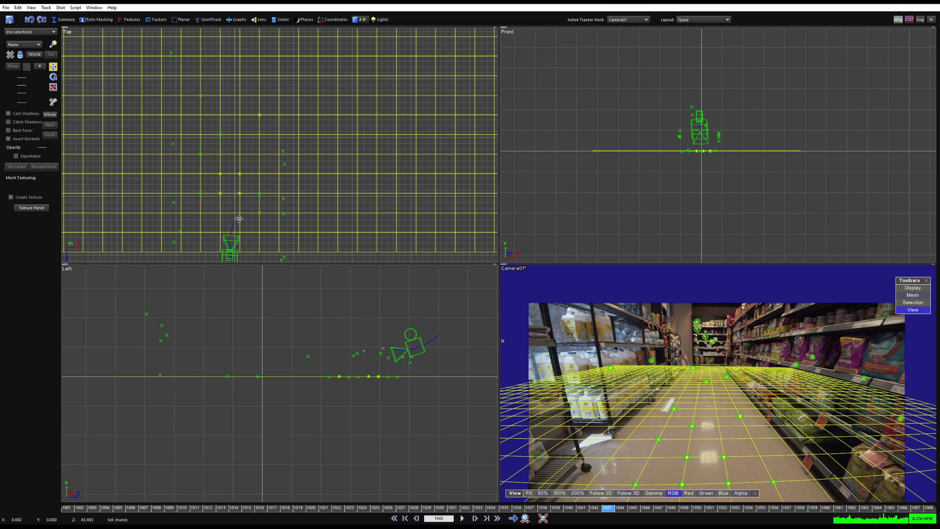
scroll(239, 219, "up", 3)
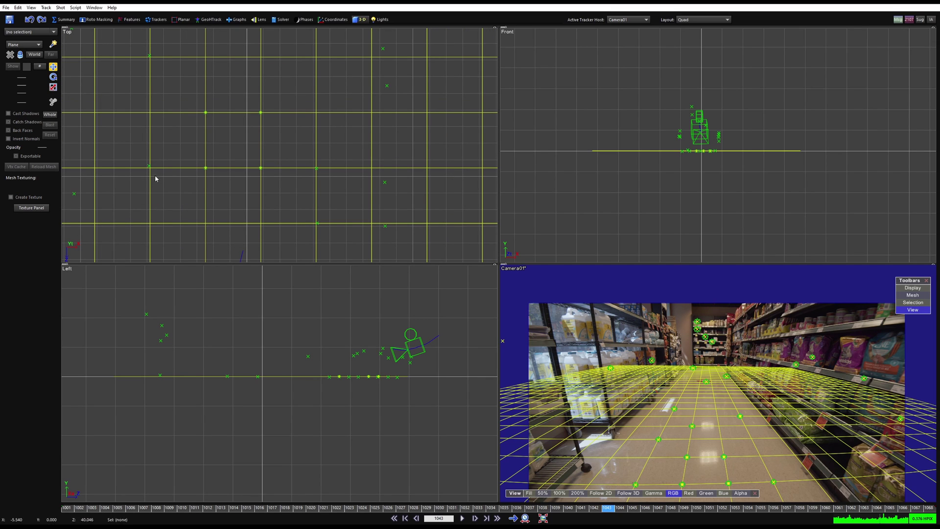
scroll(272, 194, "down", 3)
middle_click_drag(681, 433, 673, 365)
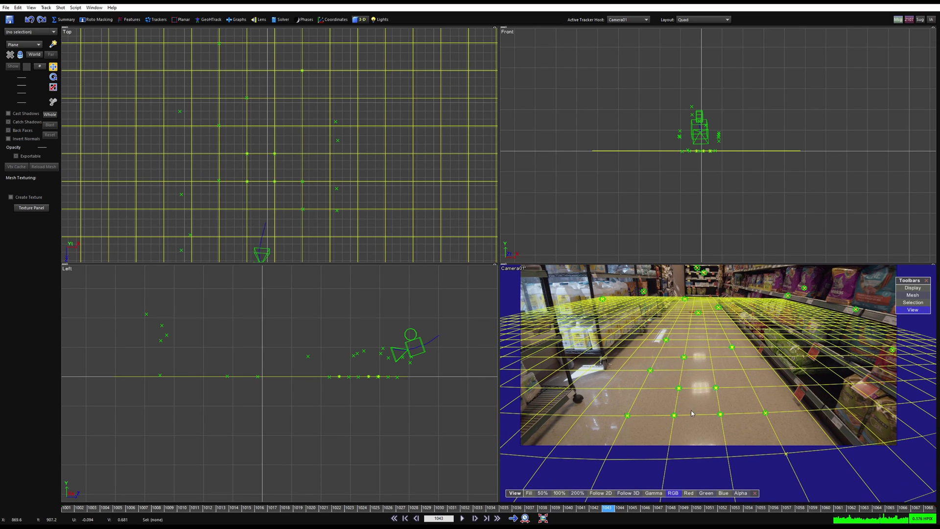
scroll(286, 209, "down", 3)
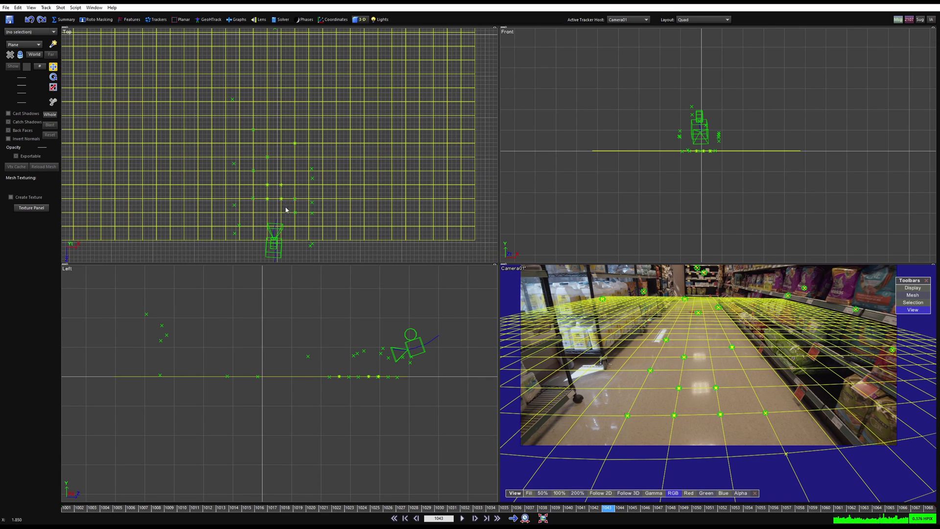
Turn on Whole path editing for Camera01 with the Scale tool and enable Whole affects meshes
left_click(57, 115)
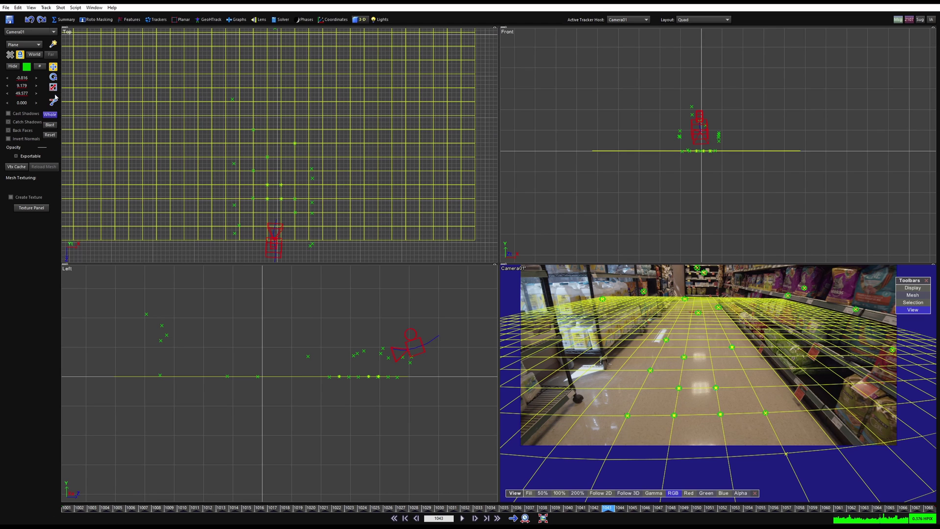
right_click(292, 167)
mouse_move(361, 170)
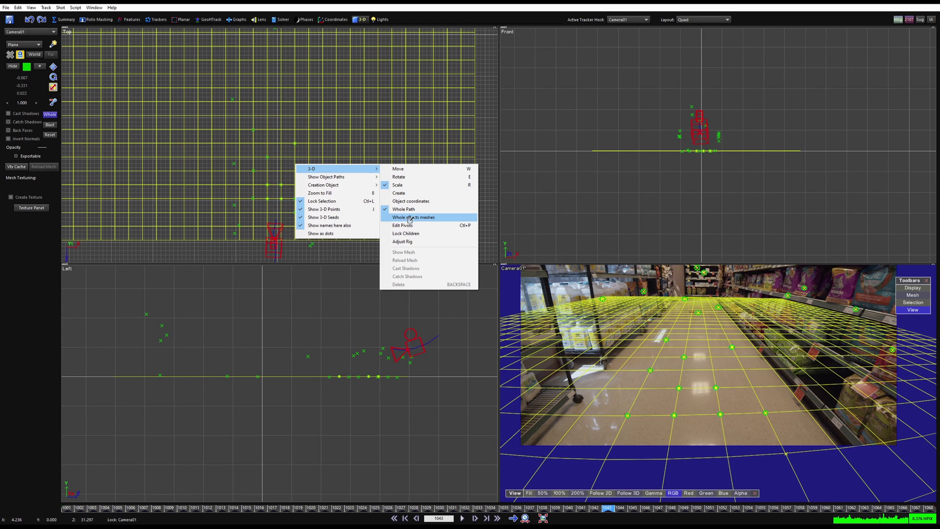
left_click(411, 219)
Try scaling the whole camera path and scene in the Top view, and undo the scaling
left_click_drag(267, 208, 288, 192)
key("ctrl+z")
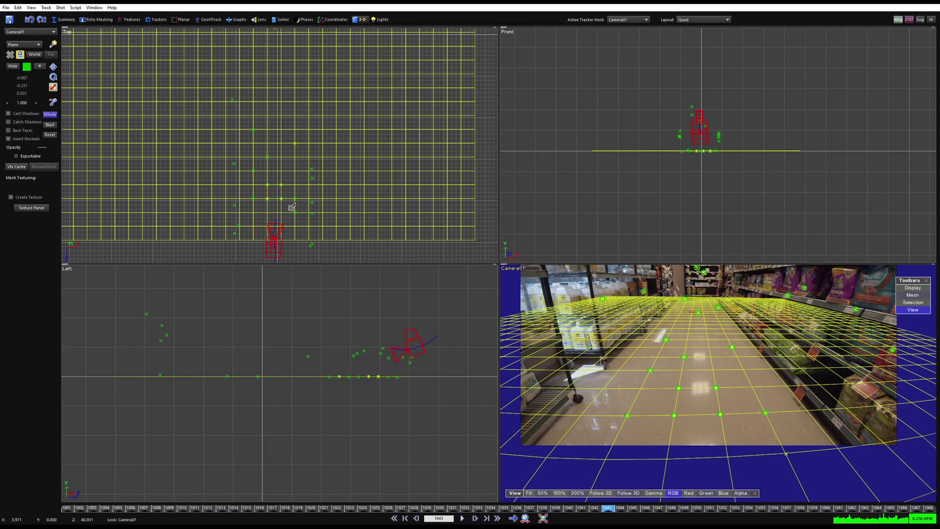
scroll(254, 194, "down", 2)
middle_click_drag(205, 113, 216, 162)
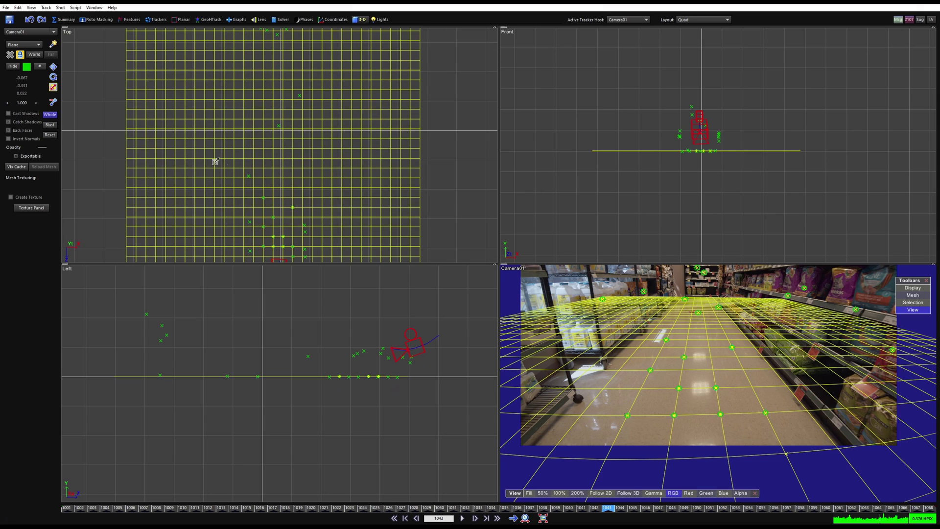